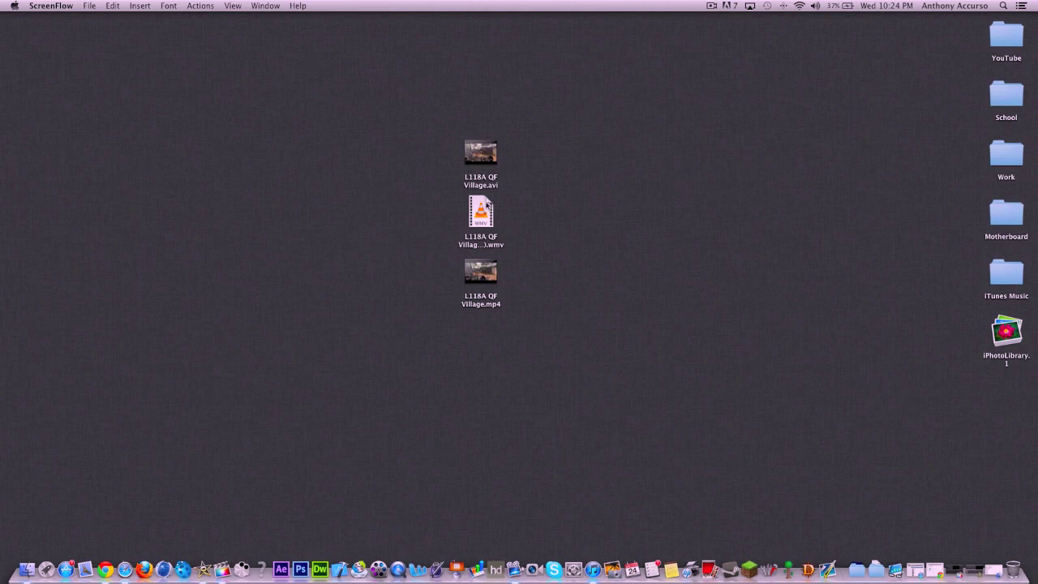
Arrange the desktop clips so L118A QF Village.wmv sits above the AVI.
drag(487, 205, 546, 147)
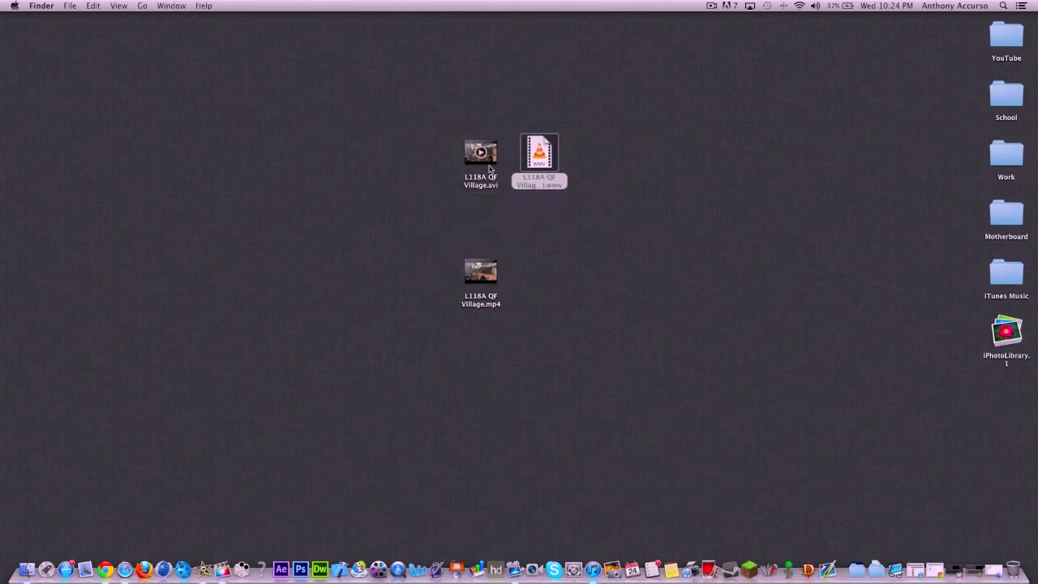
drag(489, 168, 489, 227)
drag(538, 156, 480, 155)
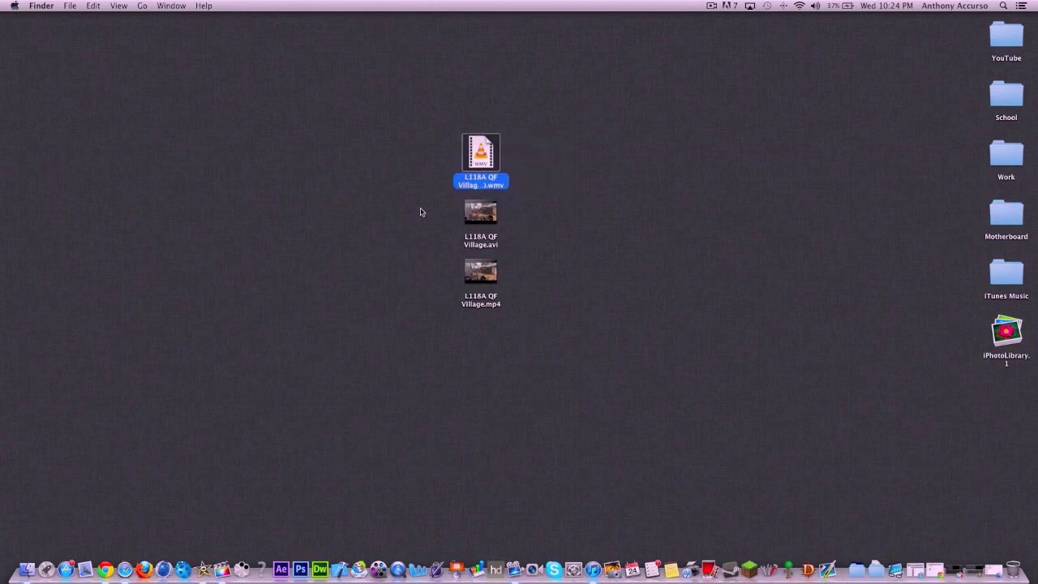
click(546, 256)
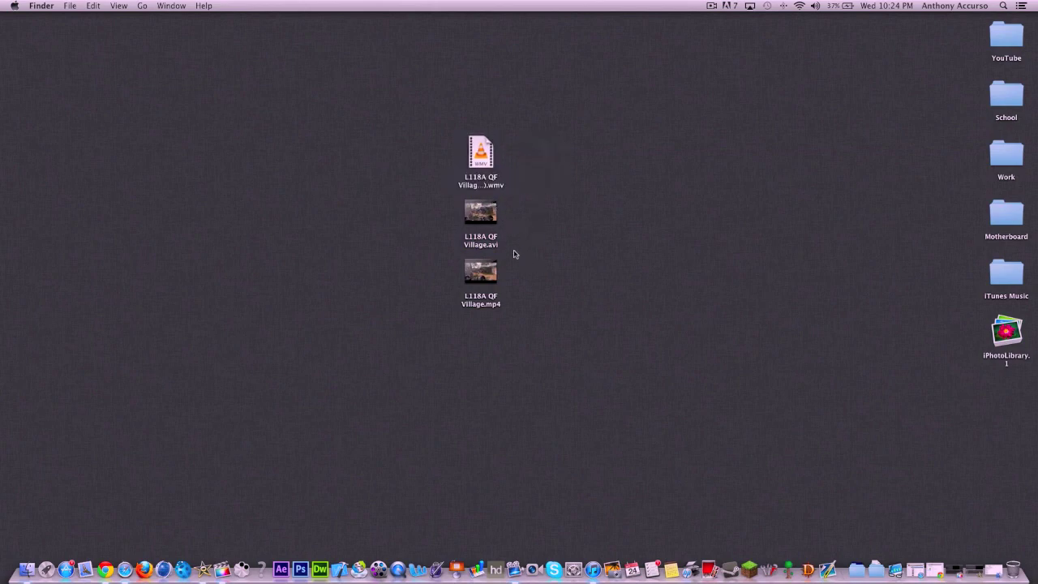
Move the L118A QF Village.mp4 icon off to the right of the other two.
drag(492, 286, 666, 227)
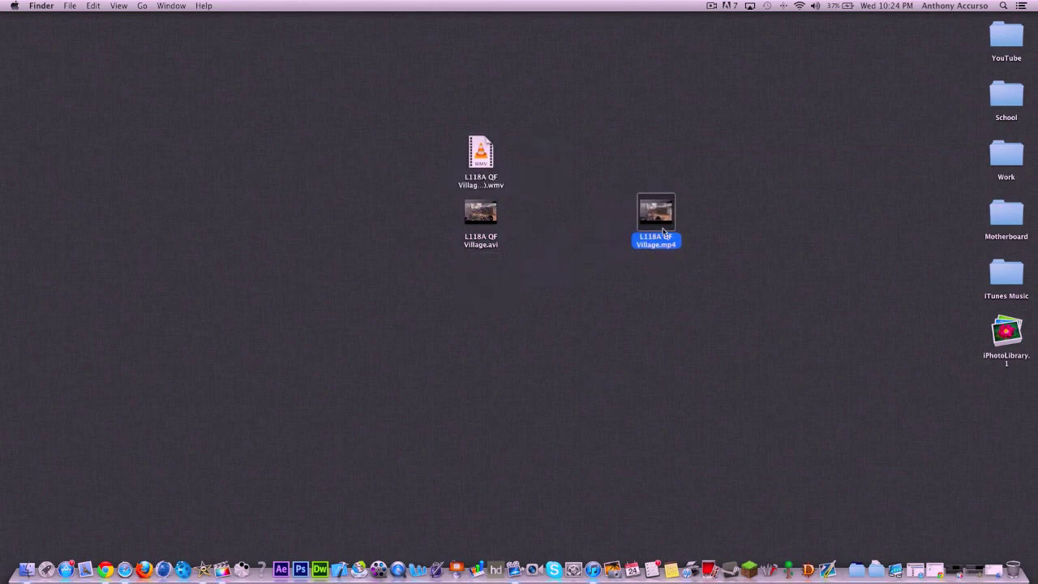
click(654, 253)
click(656, 244)
click(635, 265)
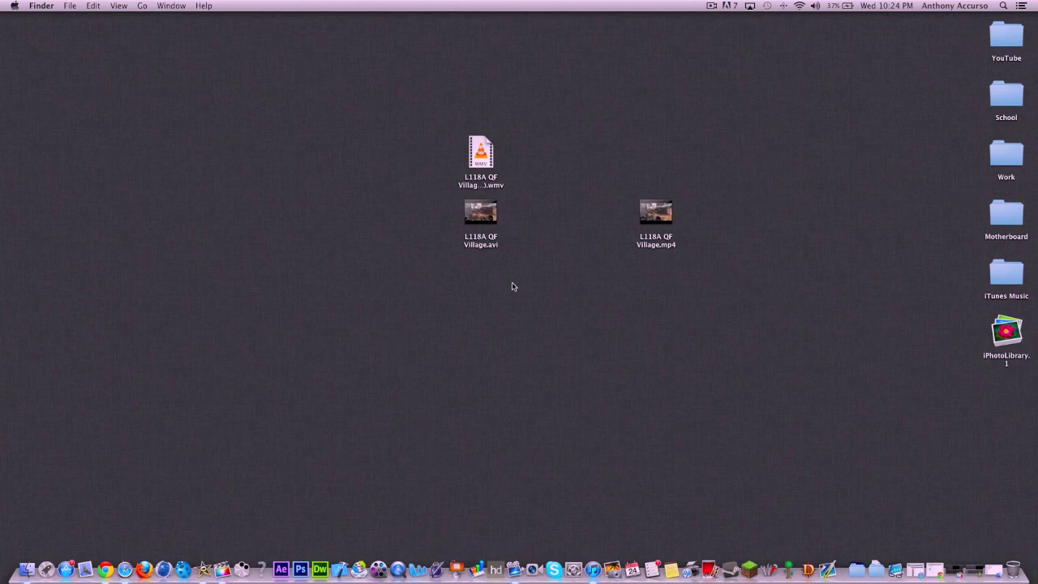
Drag L118A QF Village.mp4 left to sit beside the AVI, then restore iMovie.
click(492, 247)
click(498, 192)
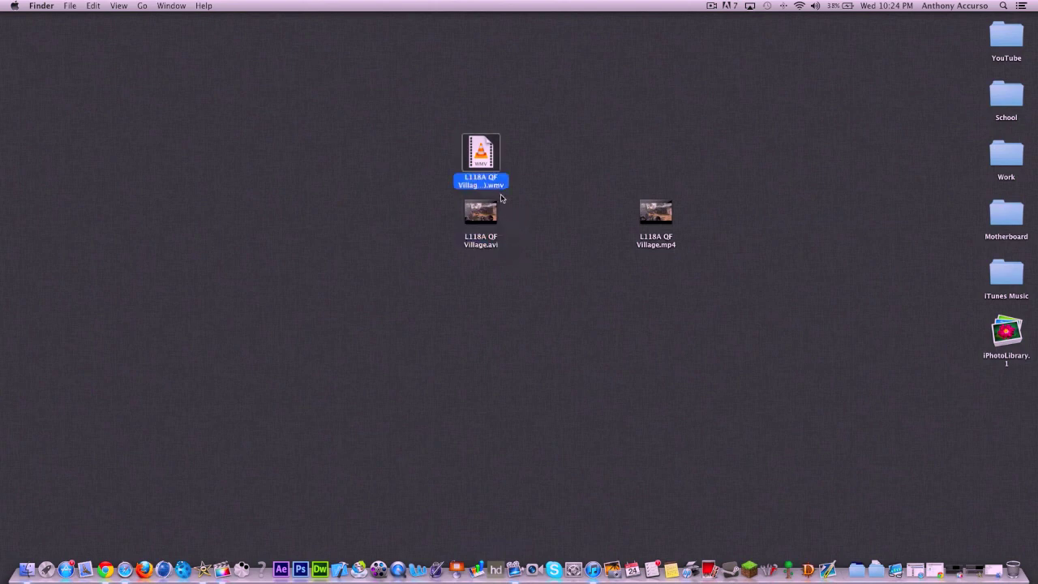
click(525, 220)
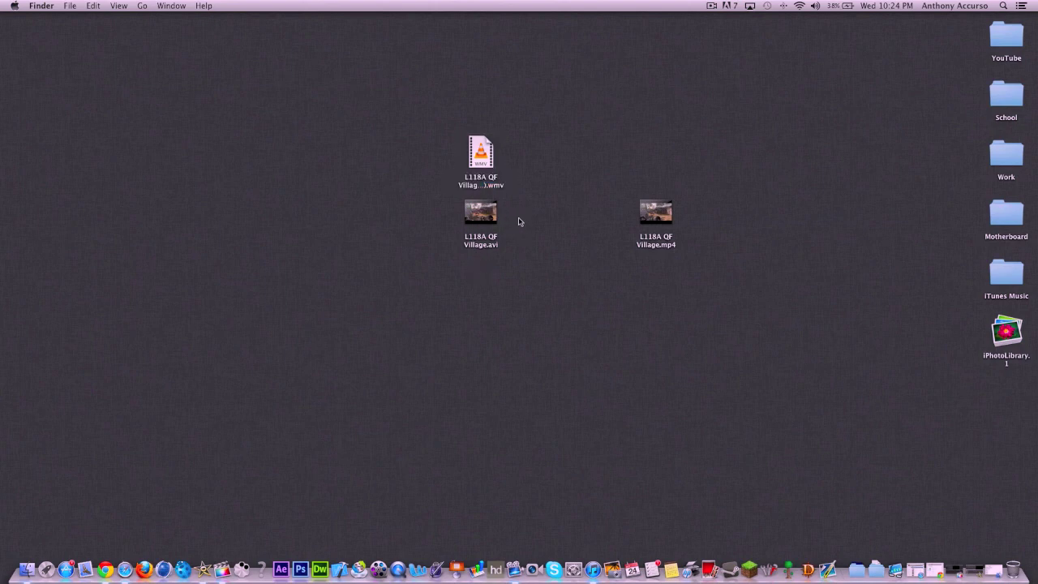
drag(653, 248, 538, 248)
click(568, 269)
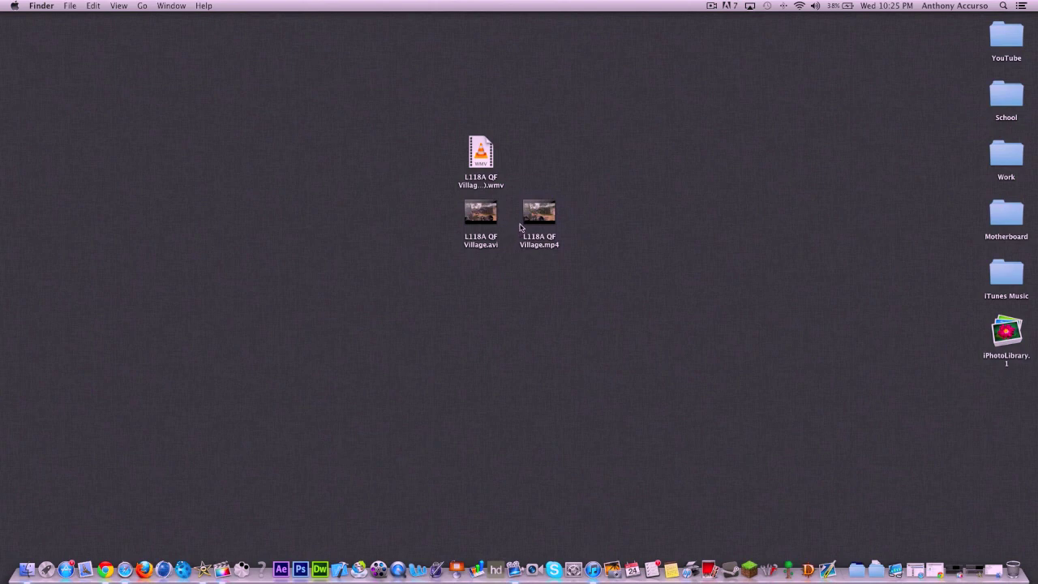
click(977, 567)
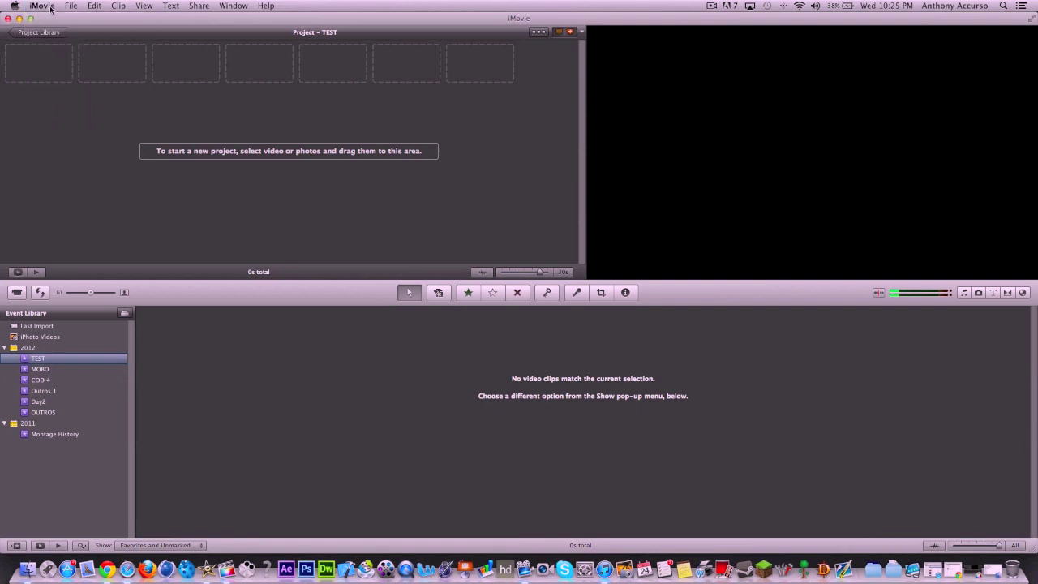
click(72, 6)
mouse_move(95, 78)
click(284, 79)
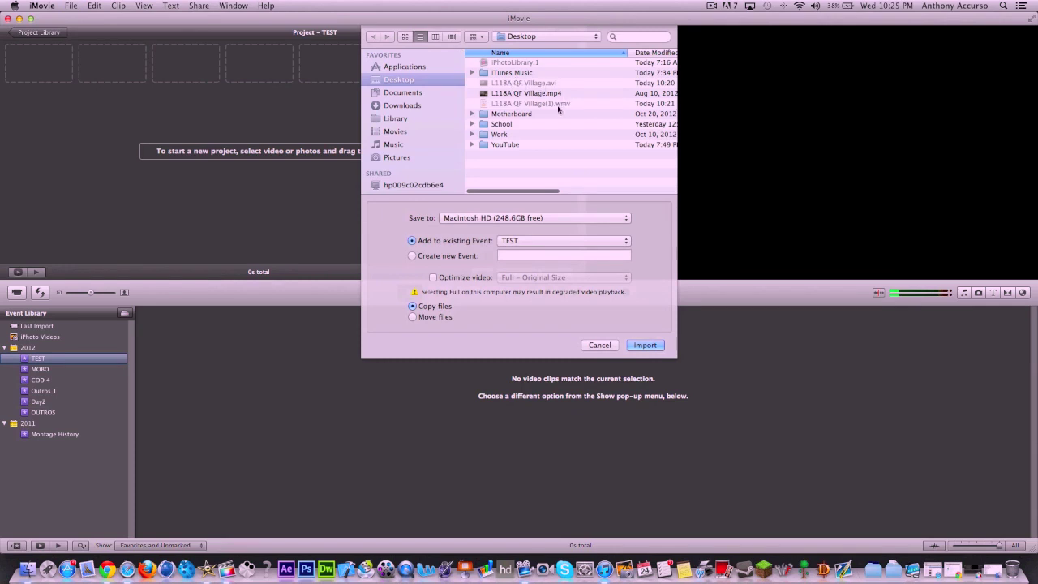
click(549, 94)
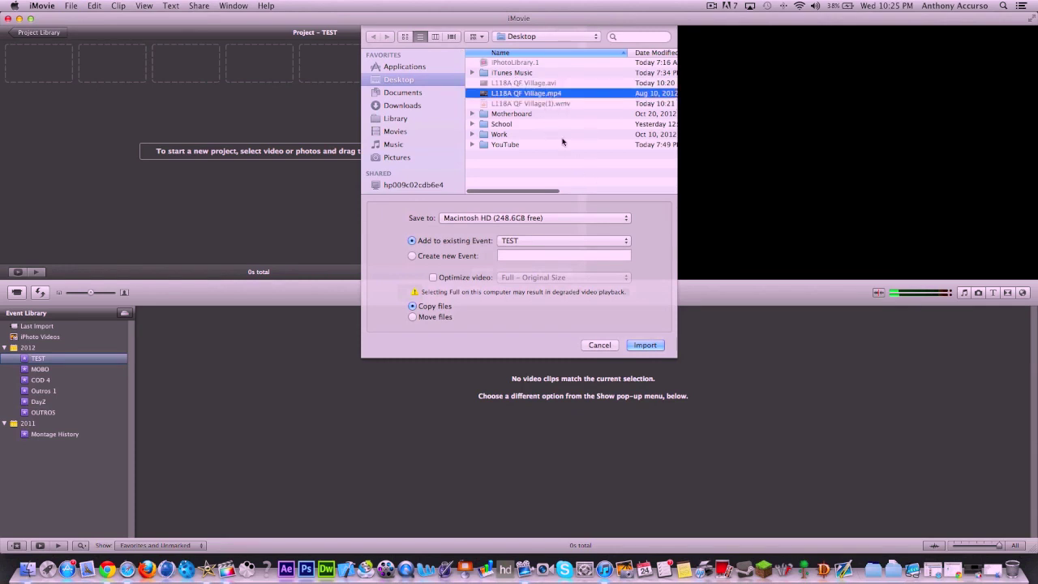
click(603, 347)
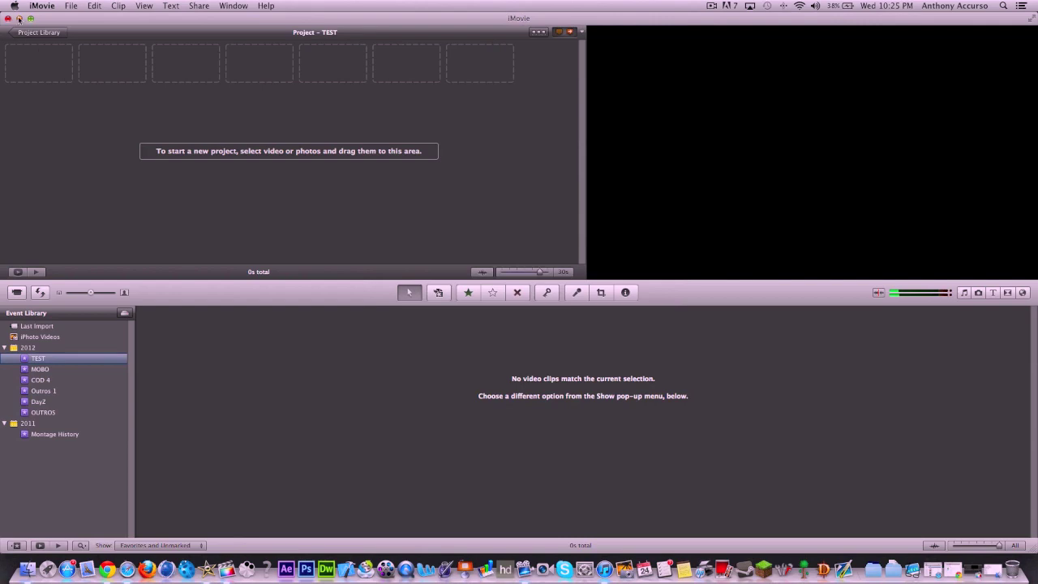
click(18, 18)
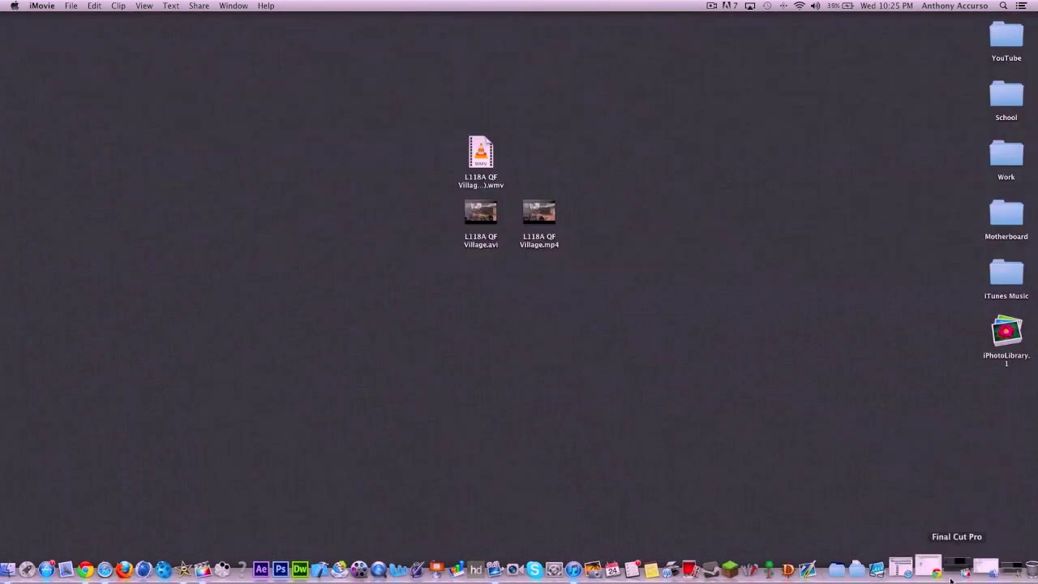
In Final Cut Pro's Import Files dialog, select the AVI then MP4, and cancel without importing.
click(971, 569)
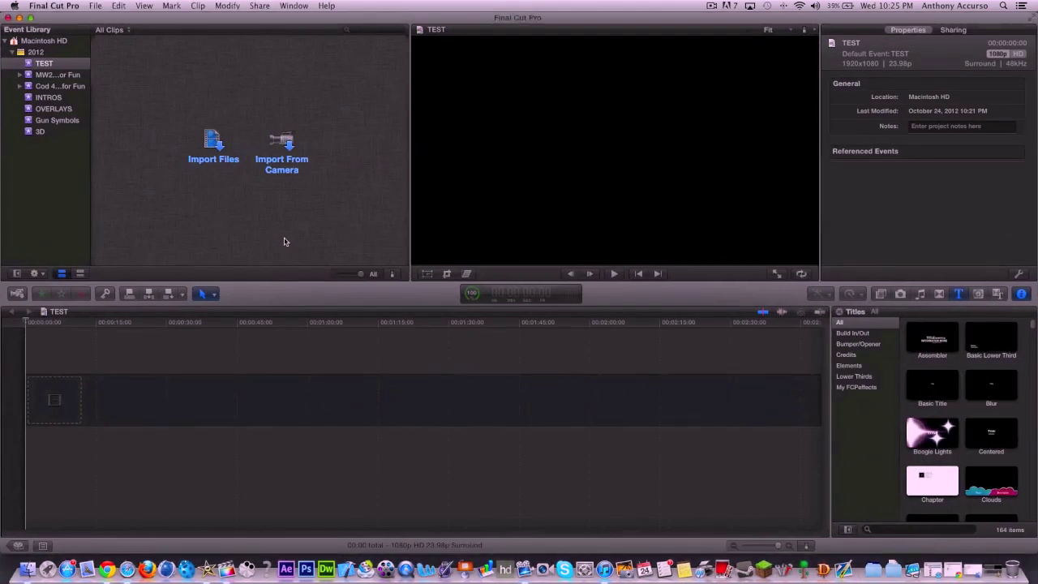
click(217, 147)
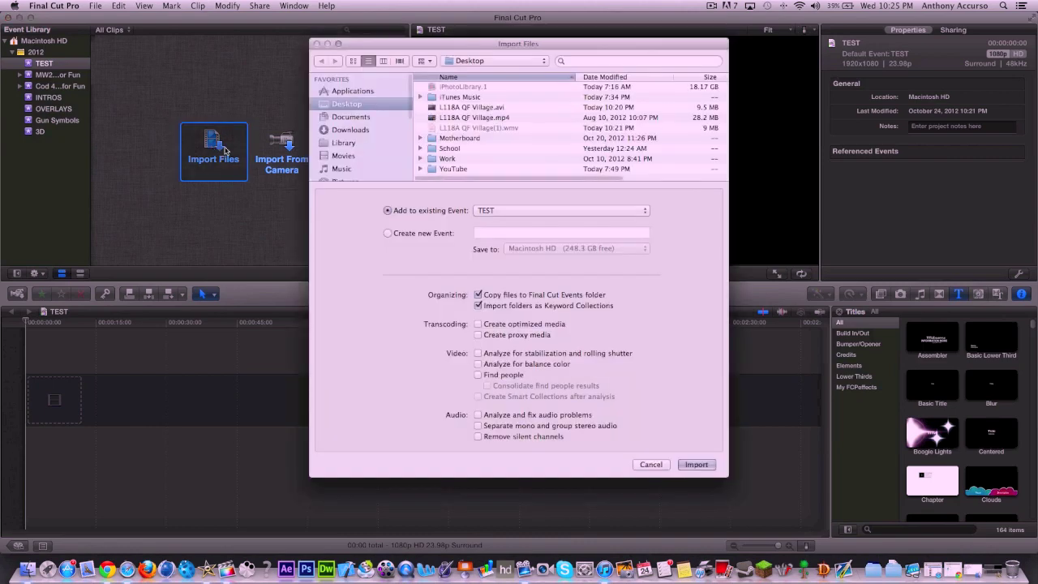
click(497, 108)
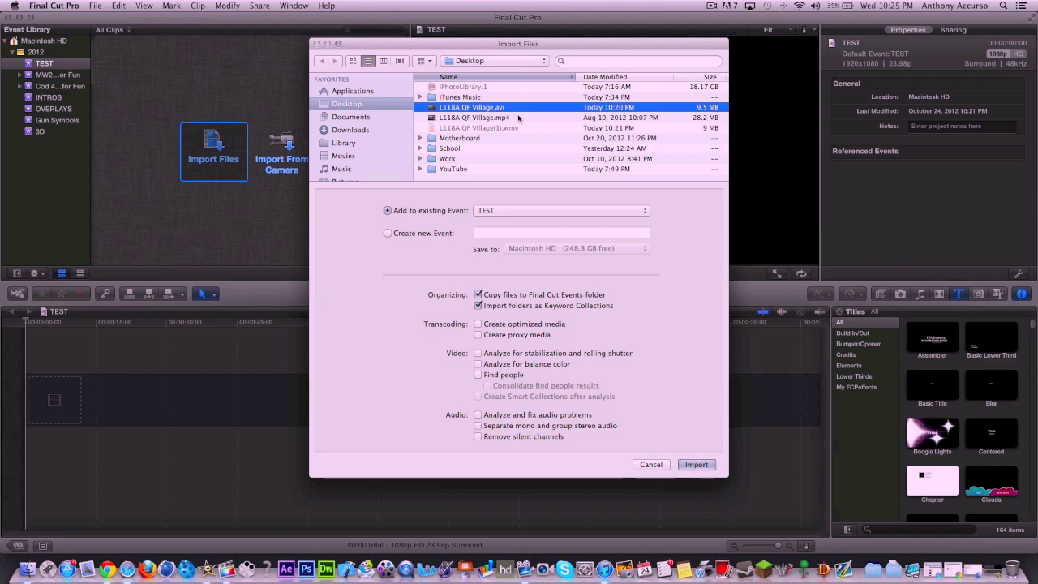
click(517, 119)
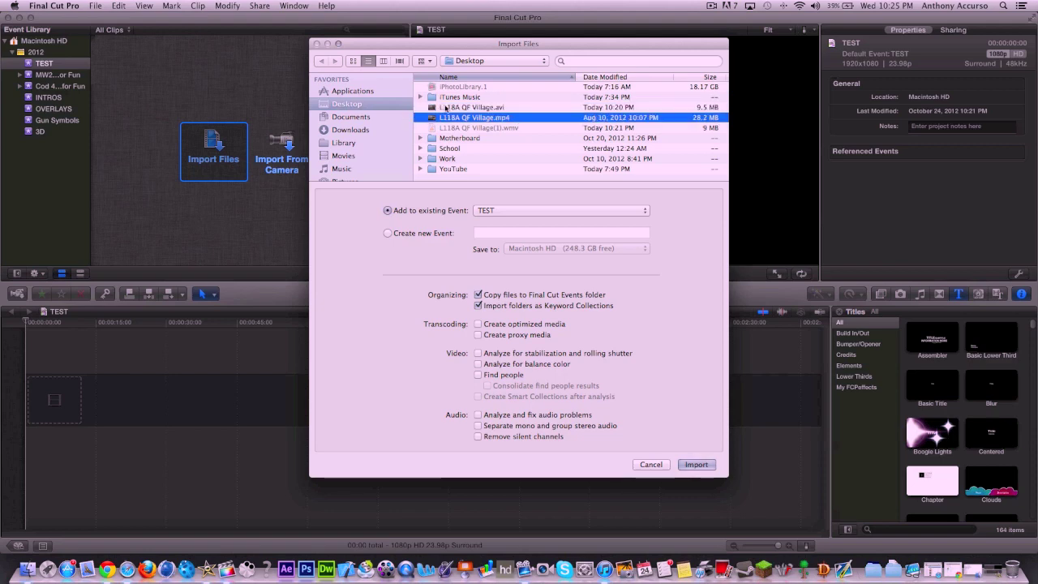
click(659, 468)
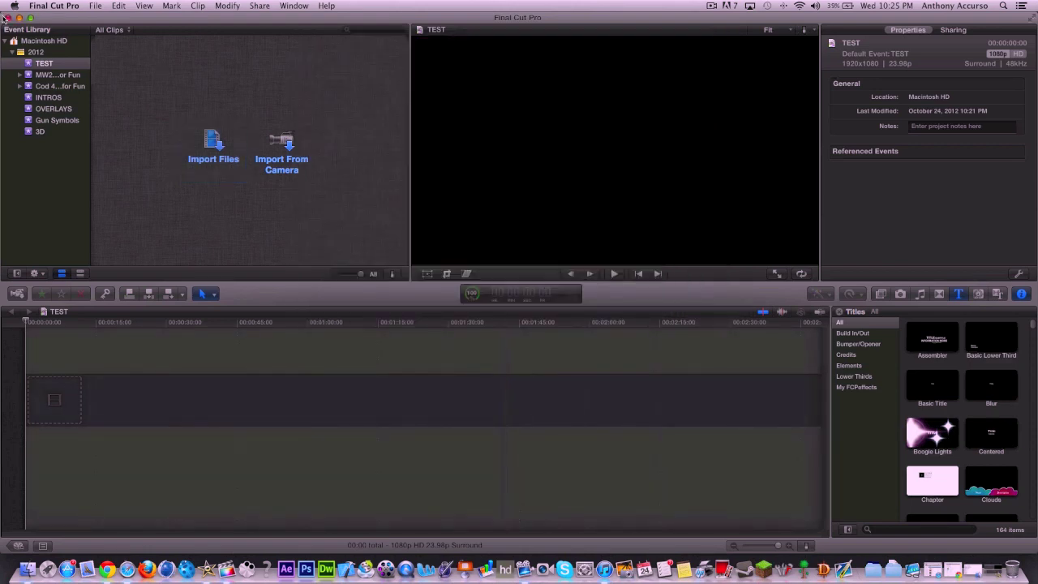
Minimize the Final Cut Pro window to the Dock.
click(18, 18)
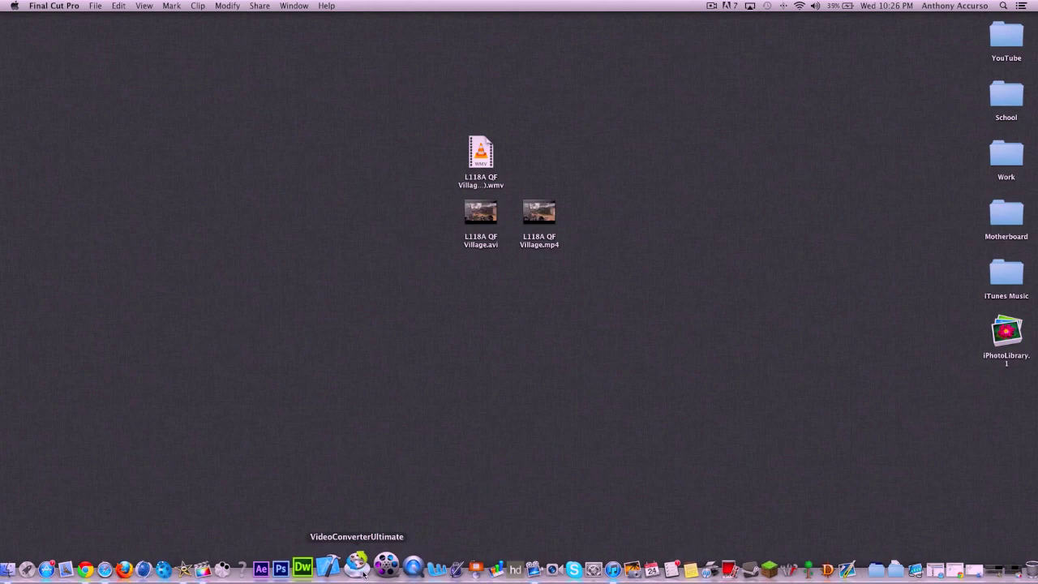
Launch Video Converter Ultimate from the Dock.
click(356, 570)
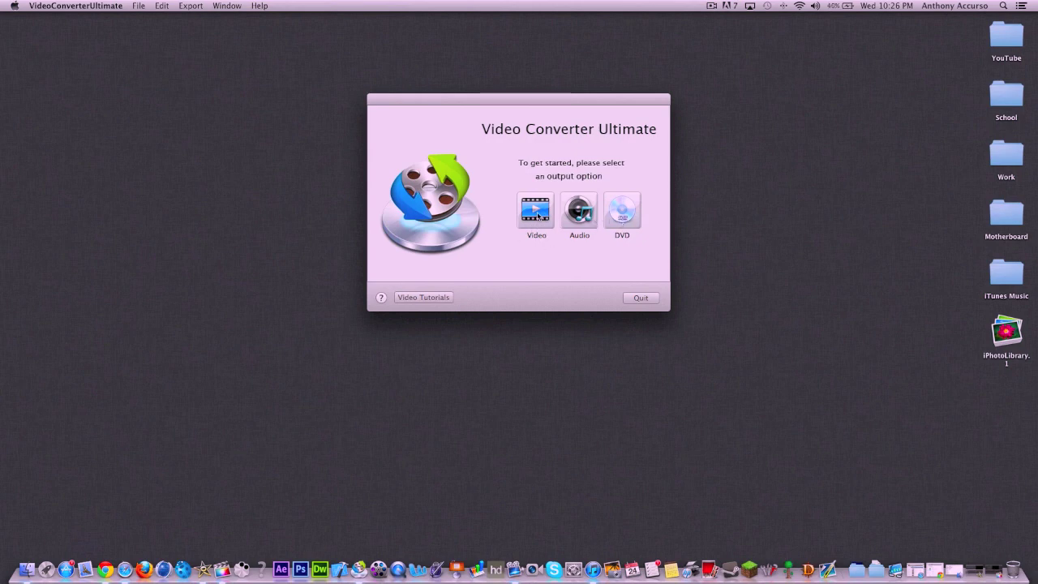
Choose Video output and shift the converter aside to reposition the MP4 clip on the desktop.
click(544, 215)
drag(458, 75, 194, 18)
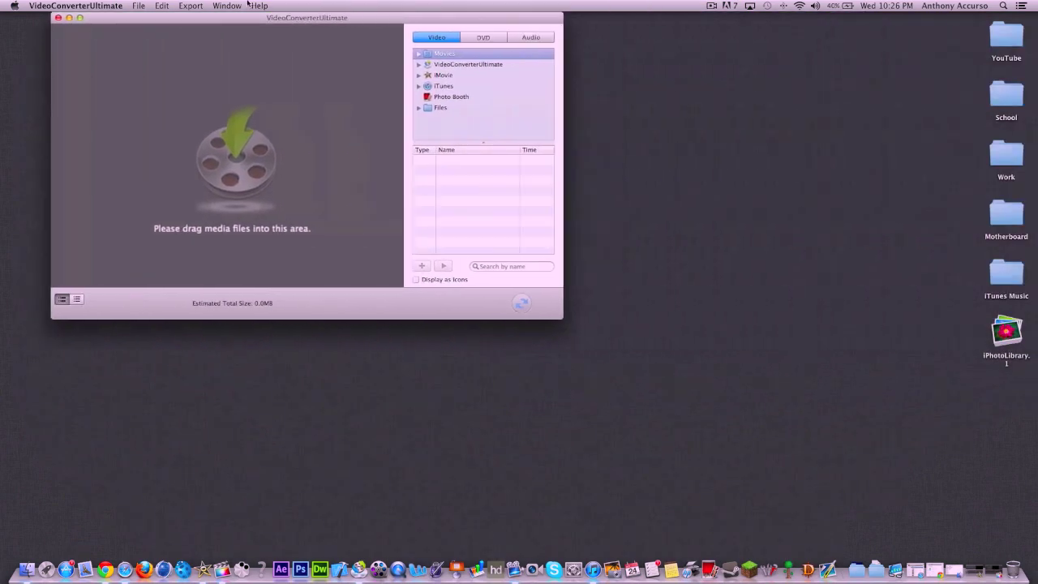
drag(600, 290, 478, 166)
drag(539, 214, 833, 217)
drag(366, 18, 561, 41)
click(735, 294)
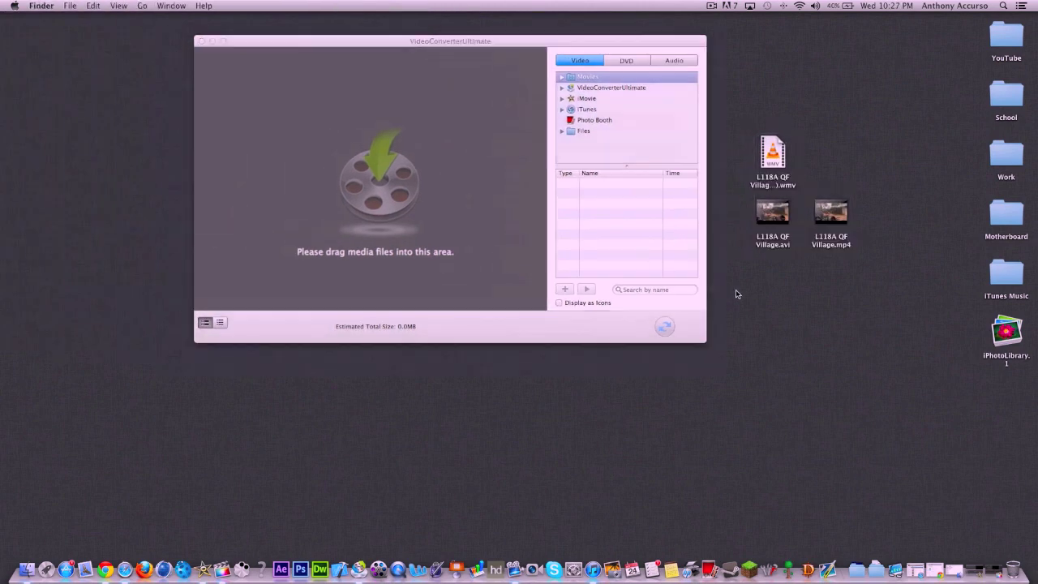
Drag L118A QF Village.avi from the desktop into the converter's conversion list.
mouse_move(766, 224)
drag(767, 224, 428, 193)
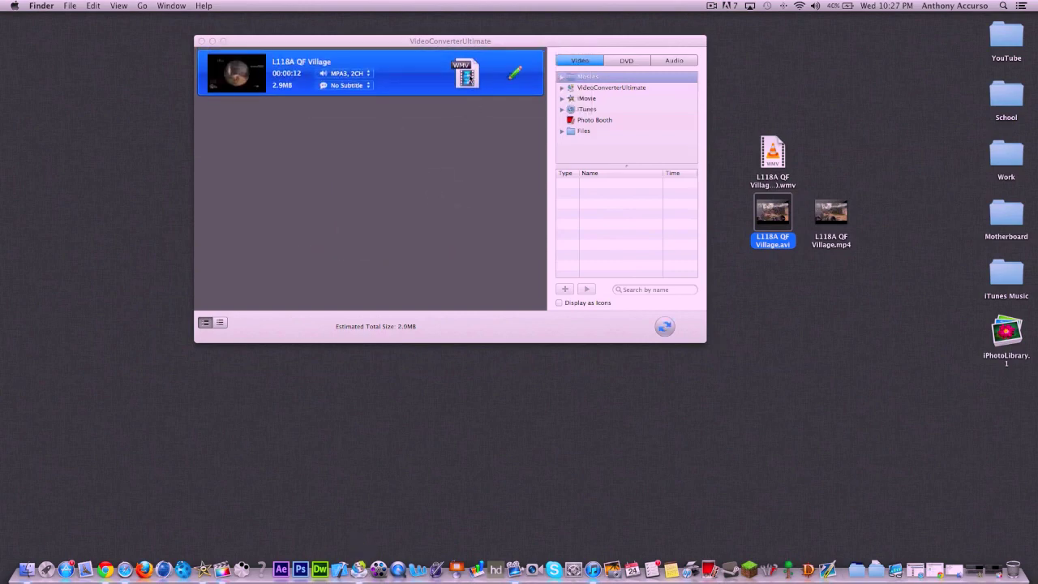
click(470, 79)
Try HD MP4, then HD MOV, as the clip's output format.
click(471, 79)
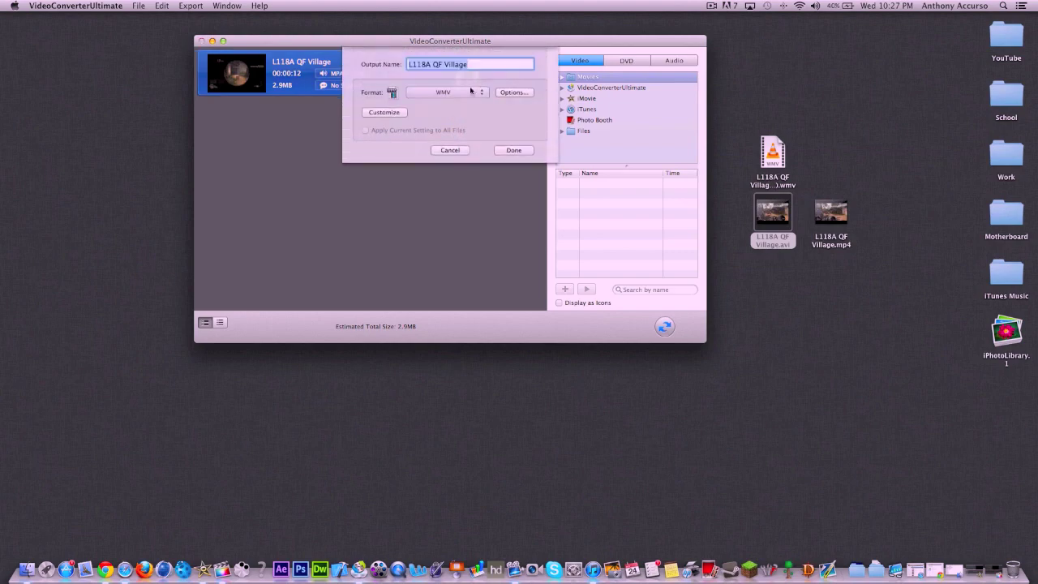
click(472, 92)
mouse_move(465, 132)
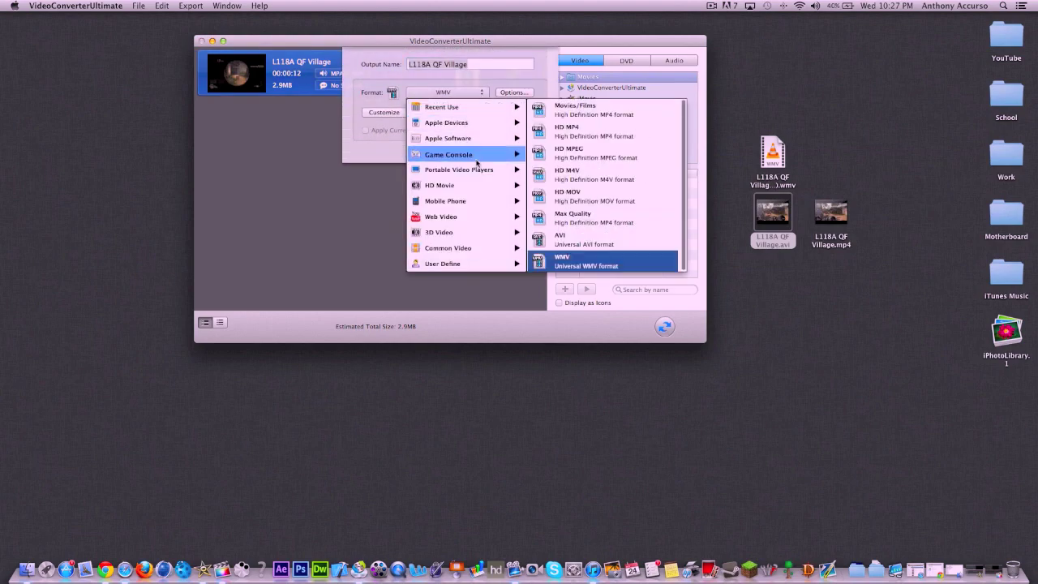
click(572, 132)
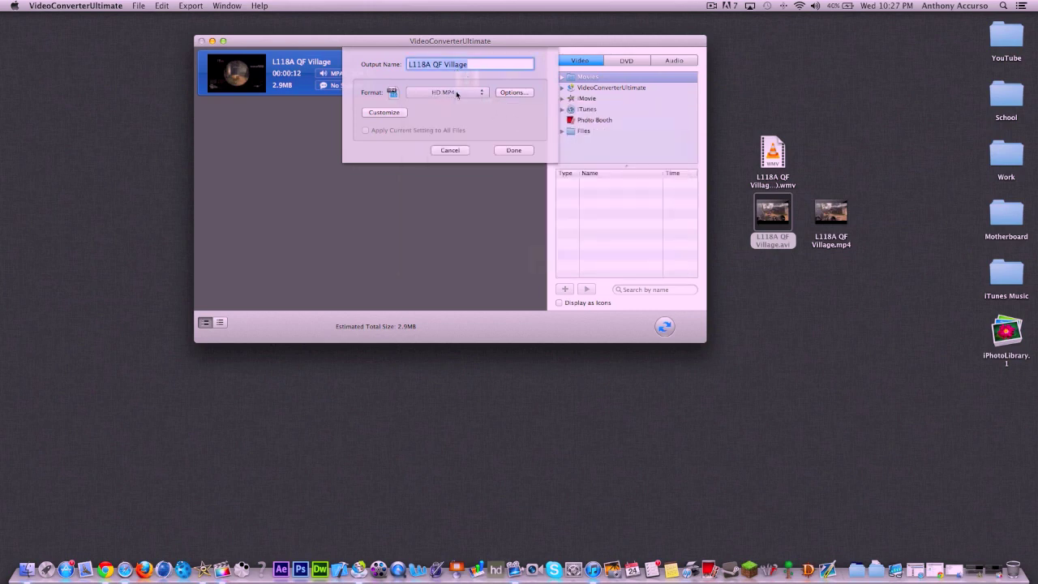
click(456, 95)
click(588, 195)
Settle on HD MP4 as the output format and confirm with Done.
click(442, 95)
mouse_move(466, 123)
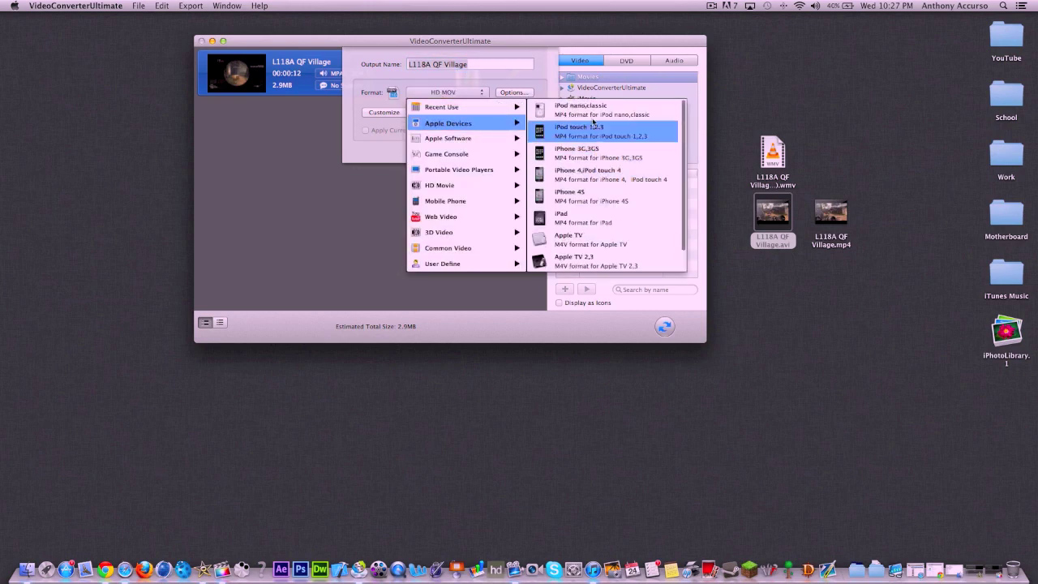
mouse_move(442, 107)
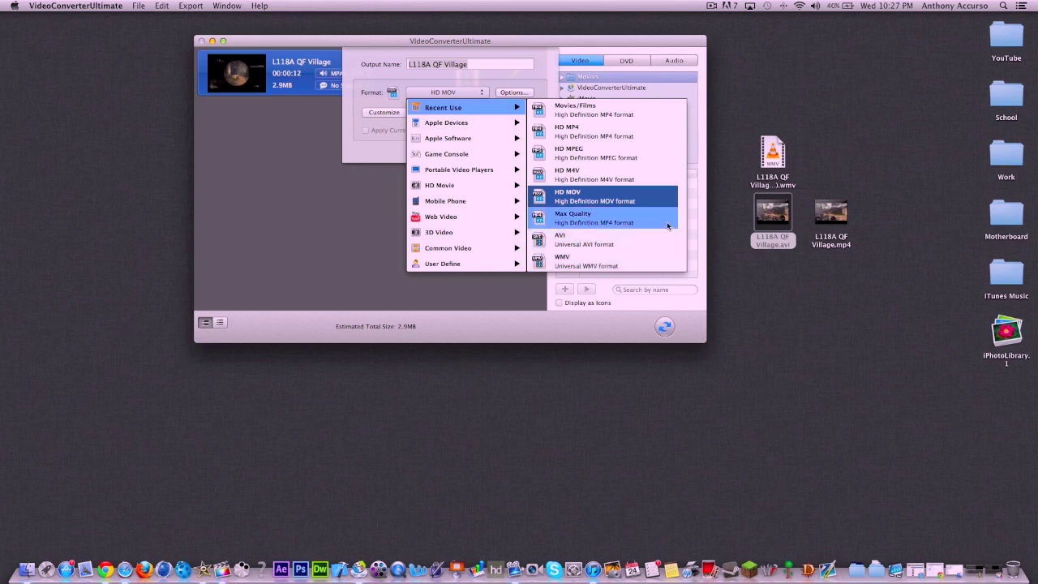
mouse_move(492, 240)
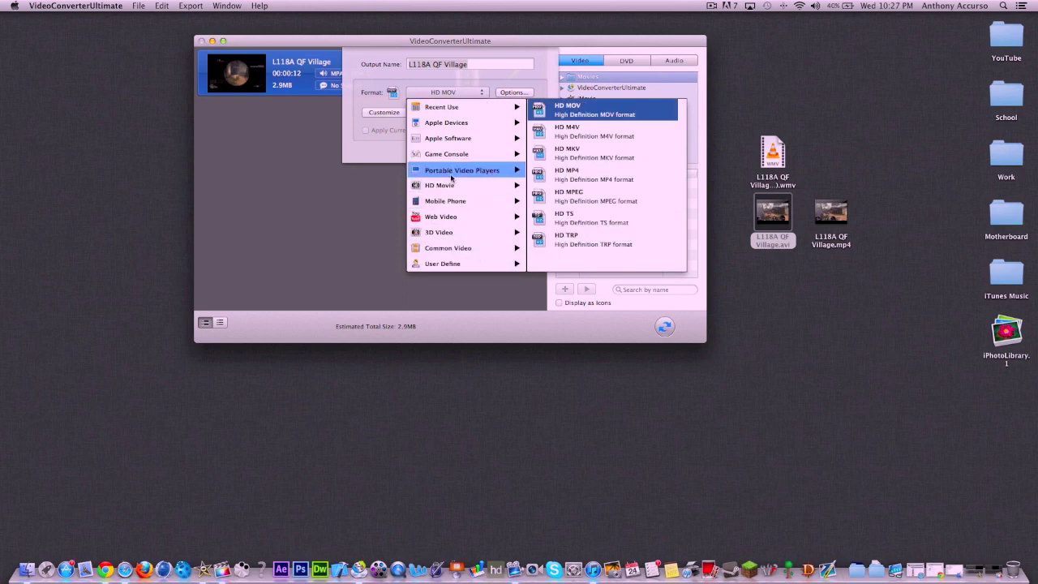
mouse_move(456, 190)
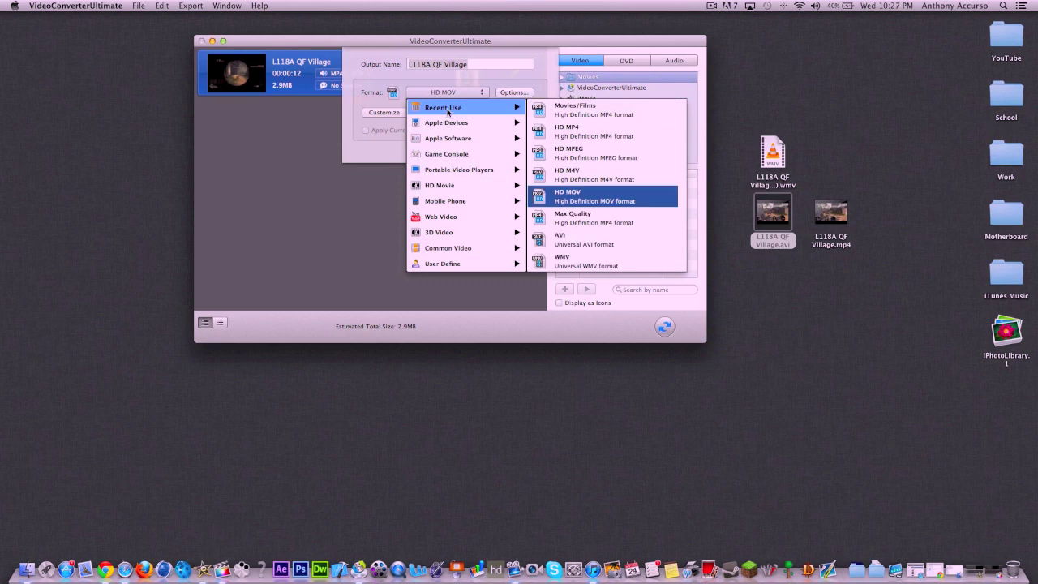
click(581, 132)
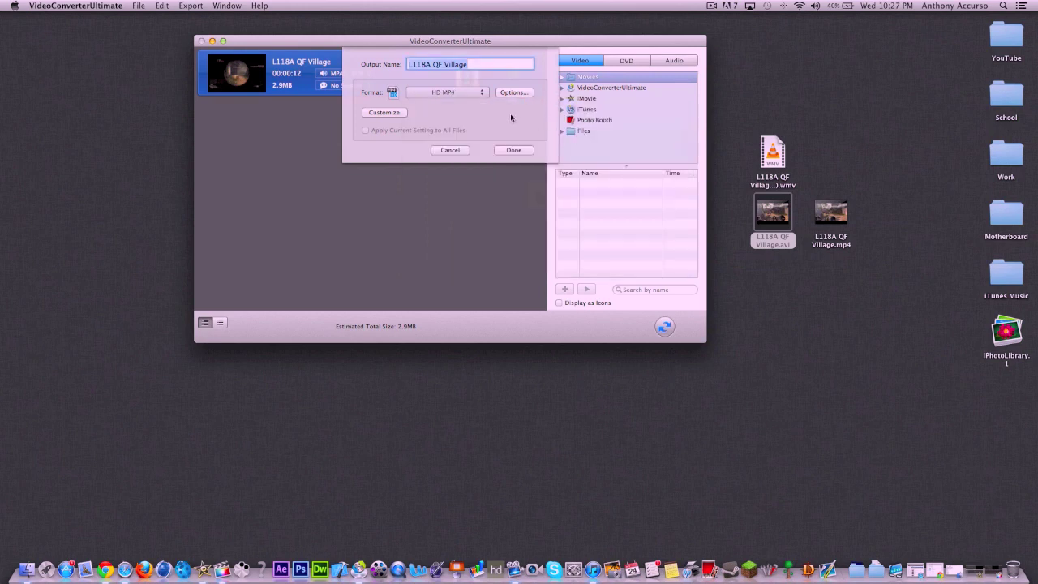
click(510, 154)
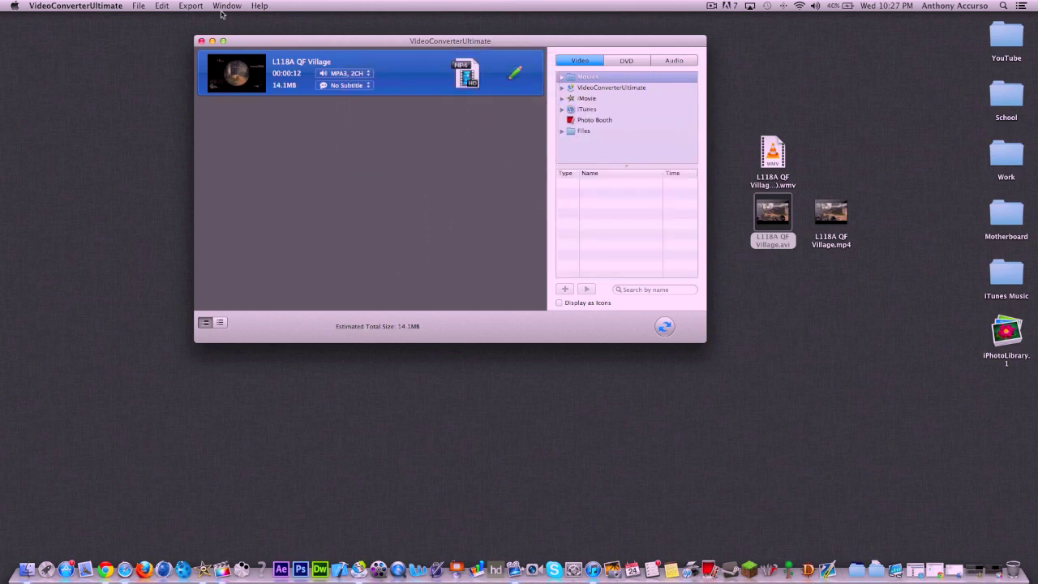
Start the conversion with Export > Start.
click(192, 6)
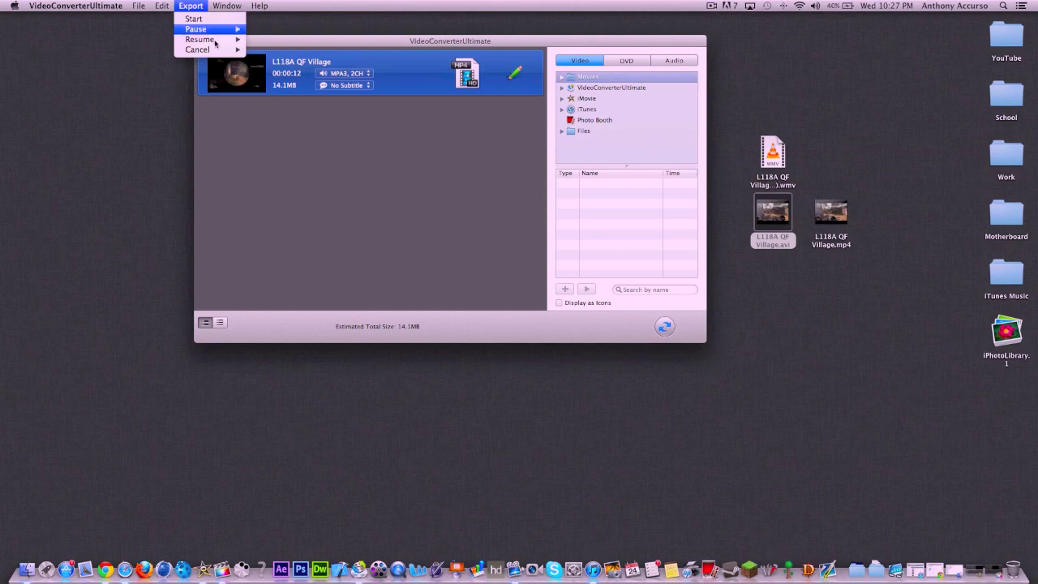
click(198, 20)
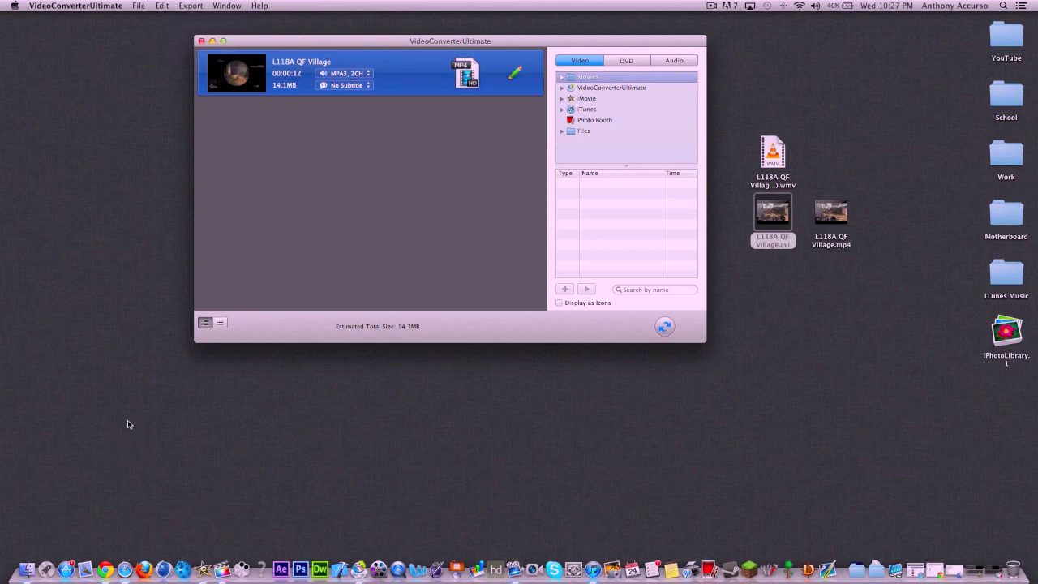
click(938, 570)
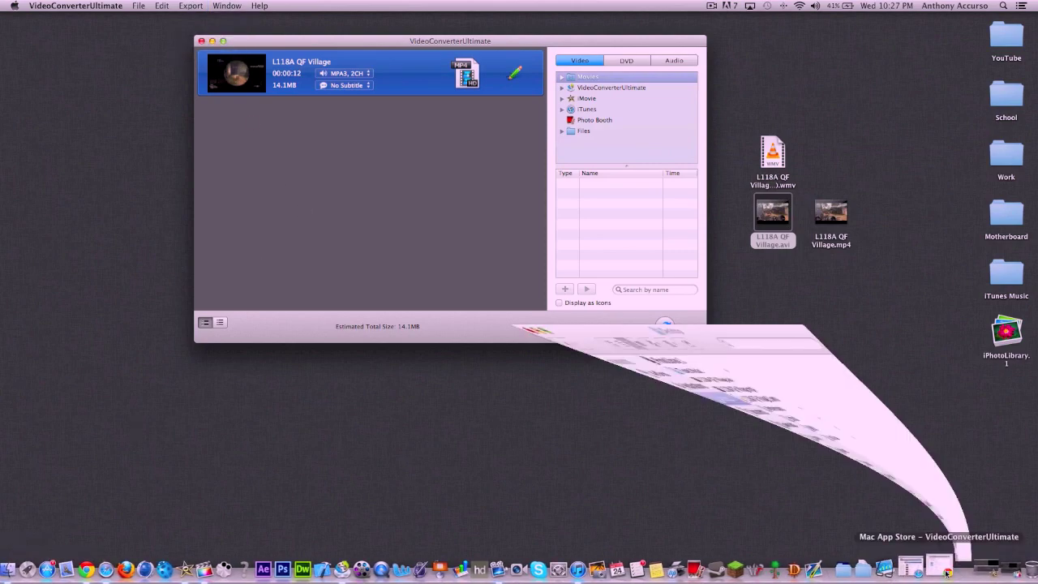
Browse Finder to Movies › VideoConverterUltimate › Video Converted, then bring the converter forward.
click(347, 313)
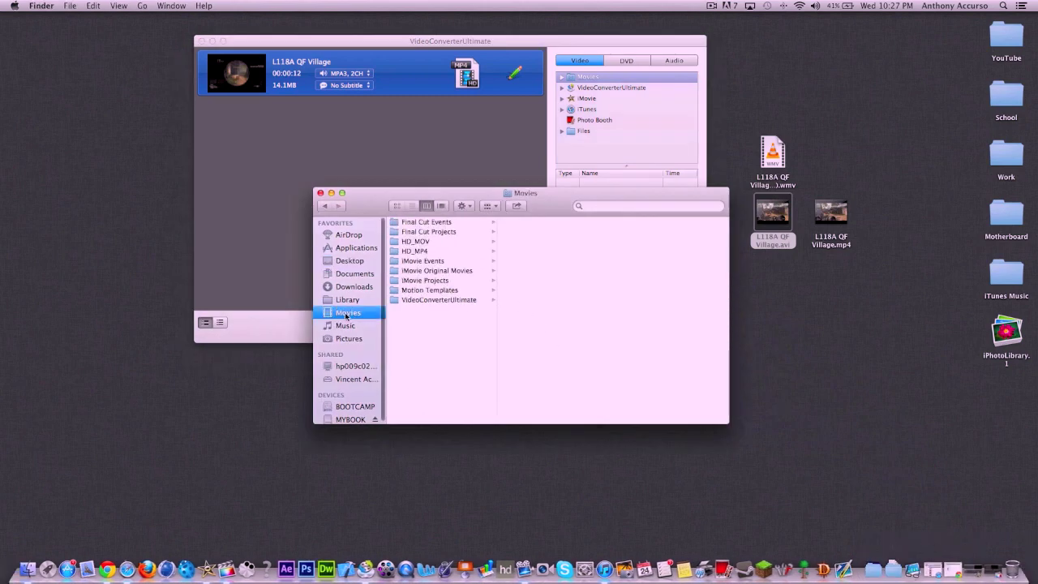
click(444, 300)
click(556, 253)
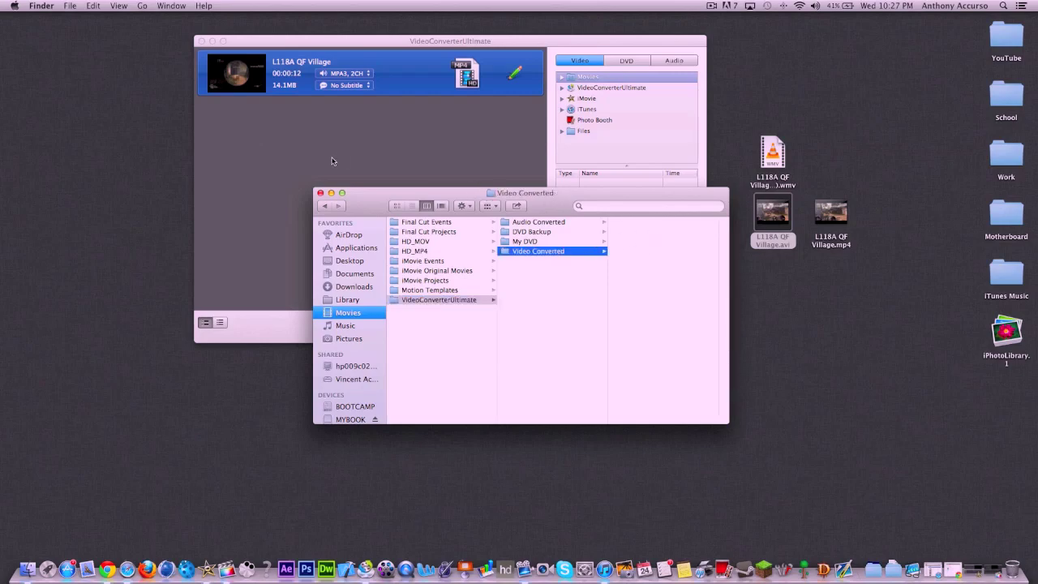
click(295, 187)
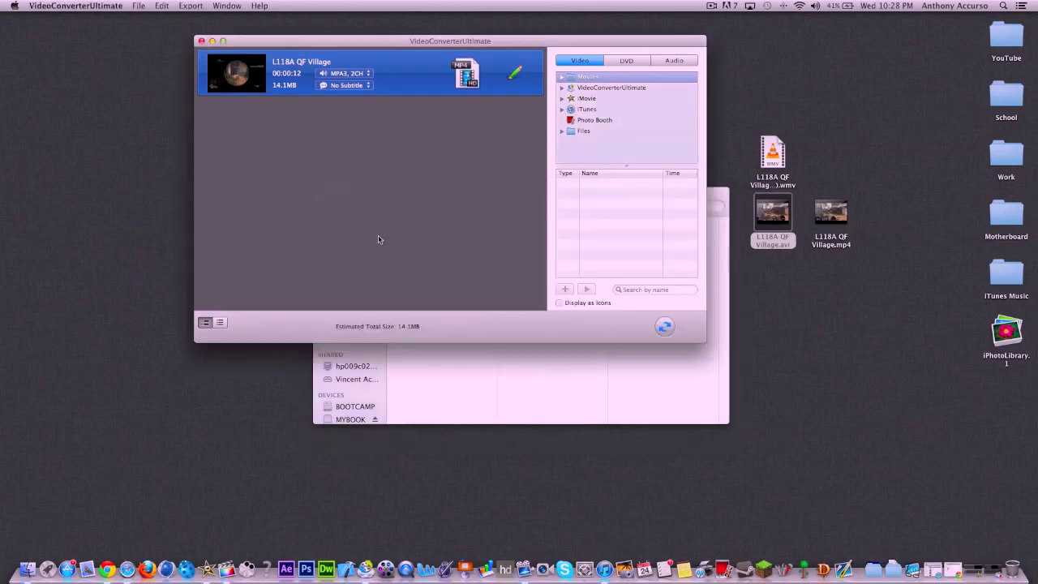
In HD MP4 Options, set resolution 1920*1080, frame rate 60 fps, and bit rate near High Quality.
click(464, 77)
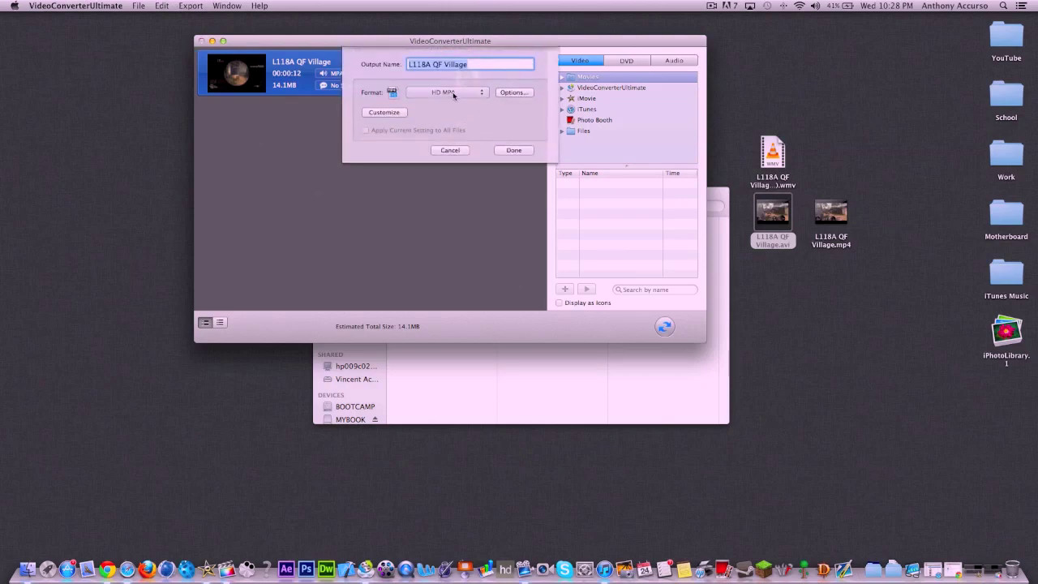
click(514, 95)
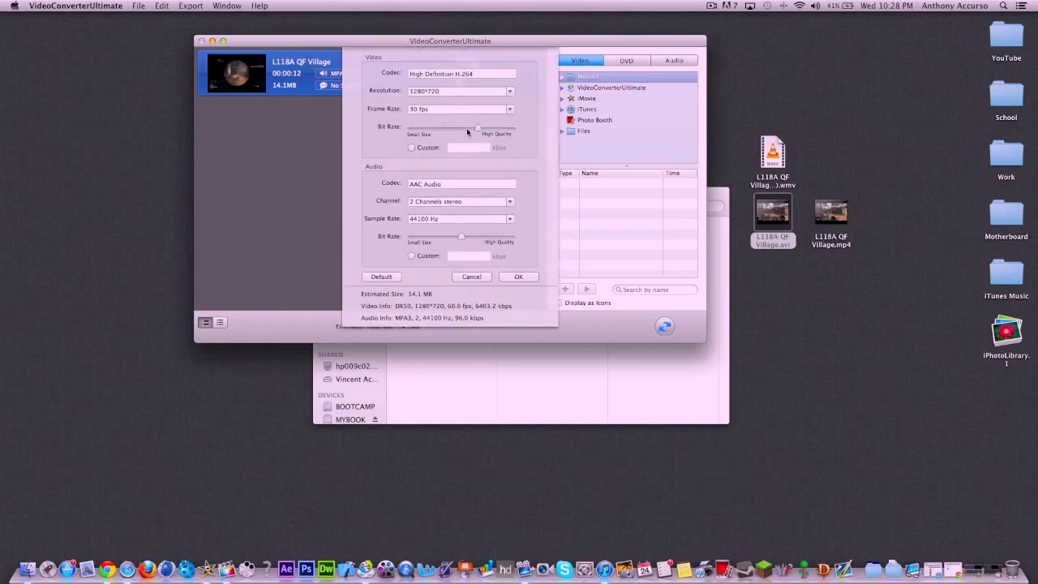
click(508, 92)
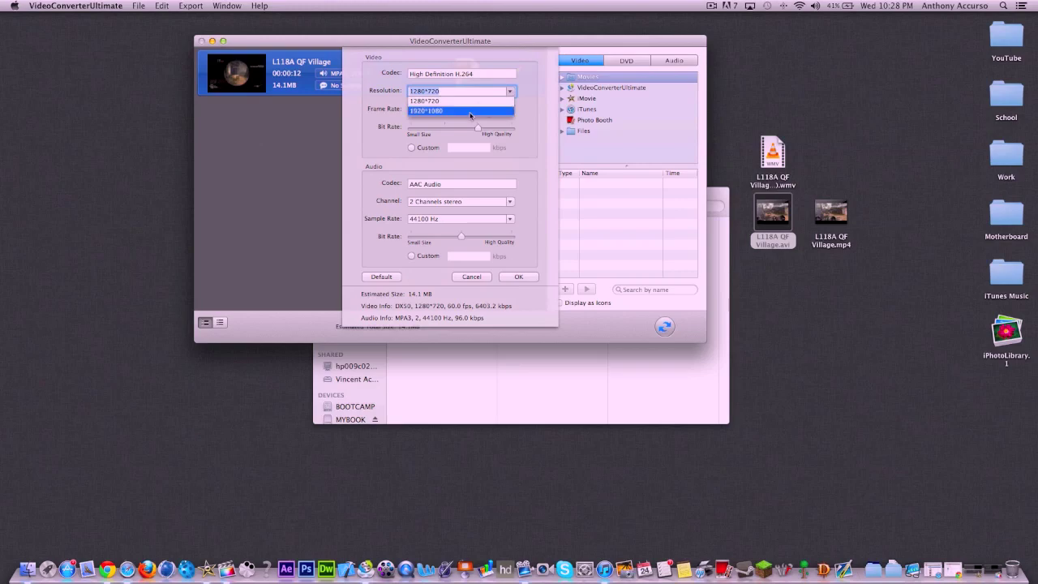
click(470, 112)
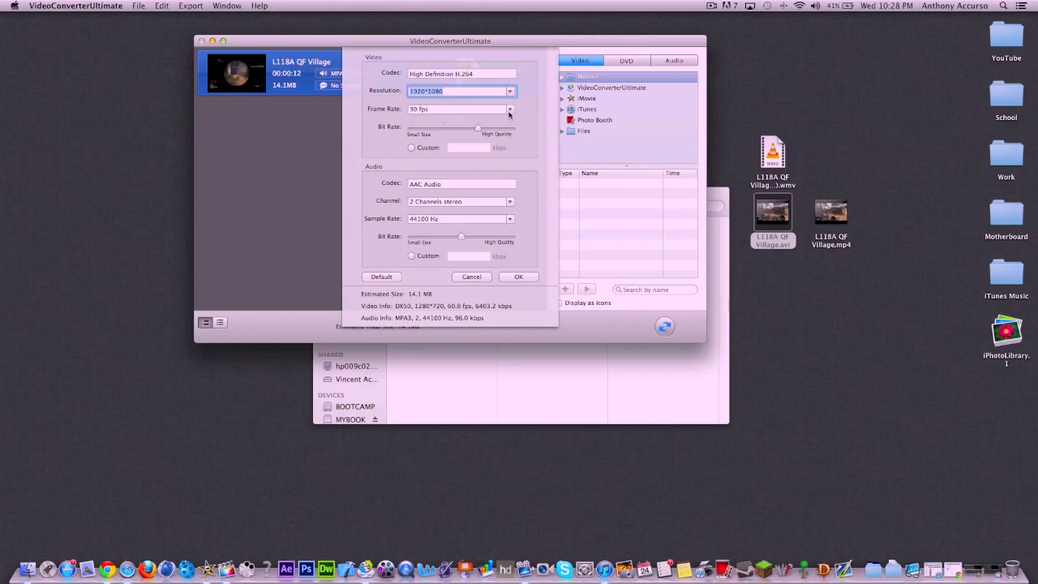
click(510, 110)
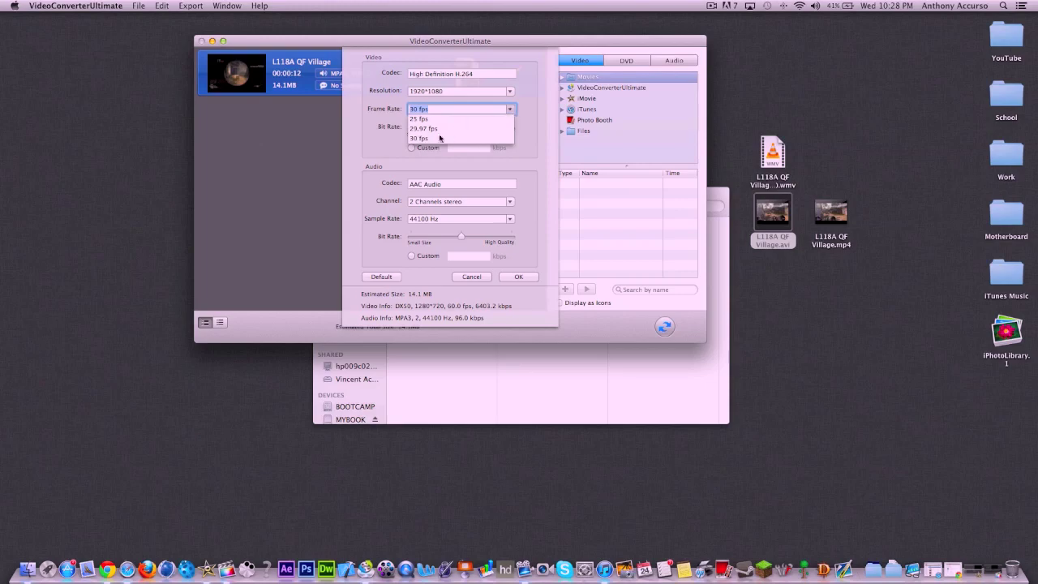
click(444, 108)
triple_click(444, 108)
text(60 fps)
key(Return)
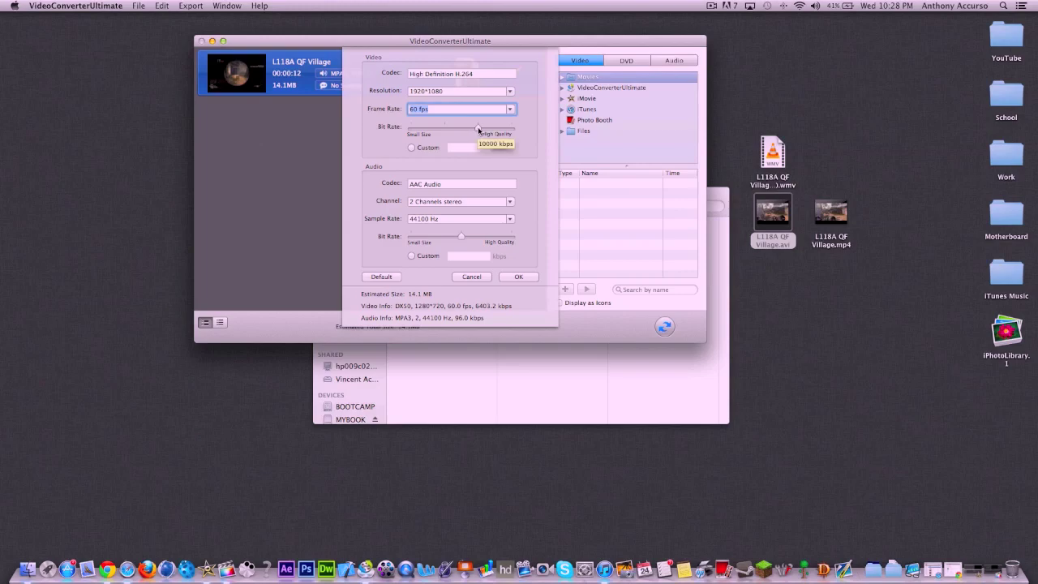
drag(477, 127, 518, 132)
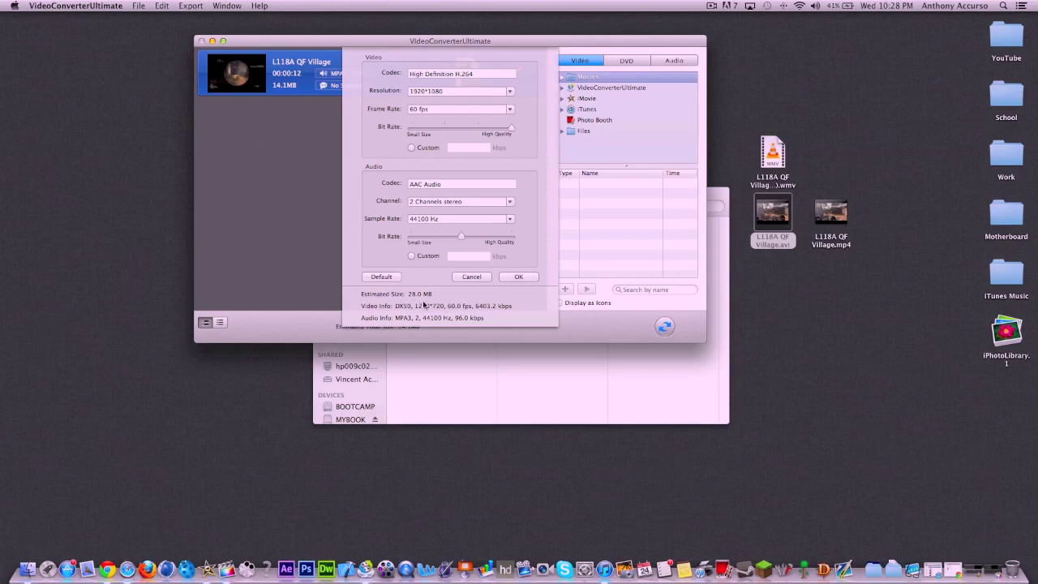
right_click(764, 217)
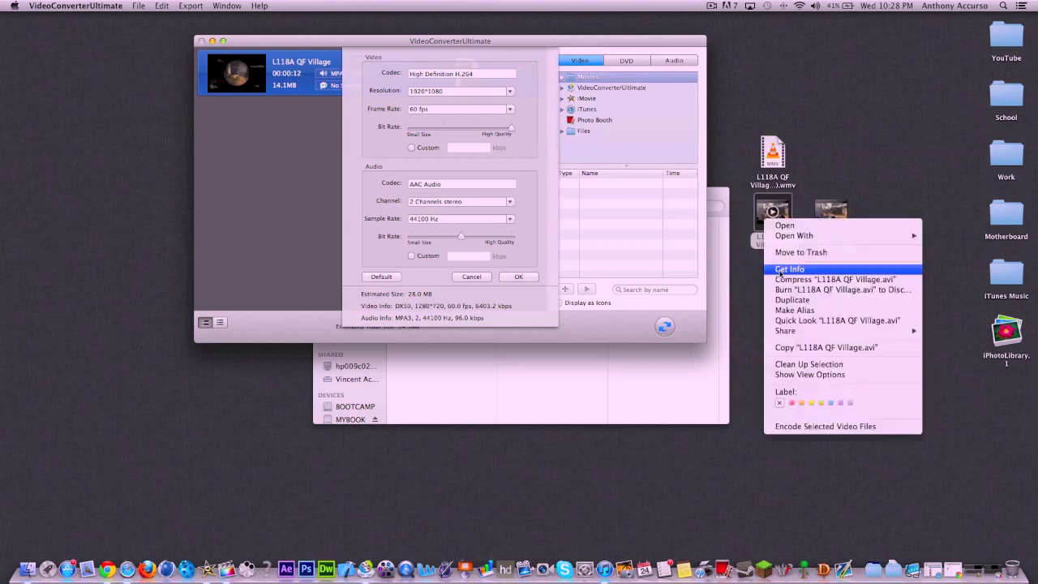
View Get Info for L118A QF Village.avi, then close it.
click(279, 135)
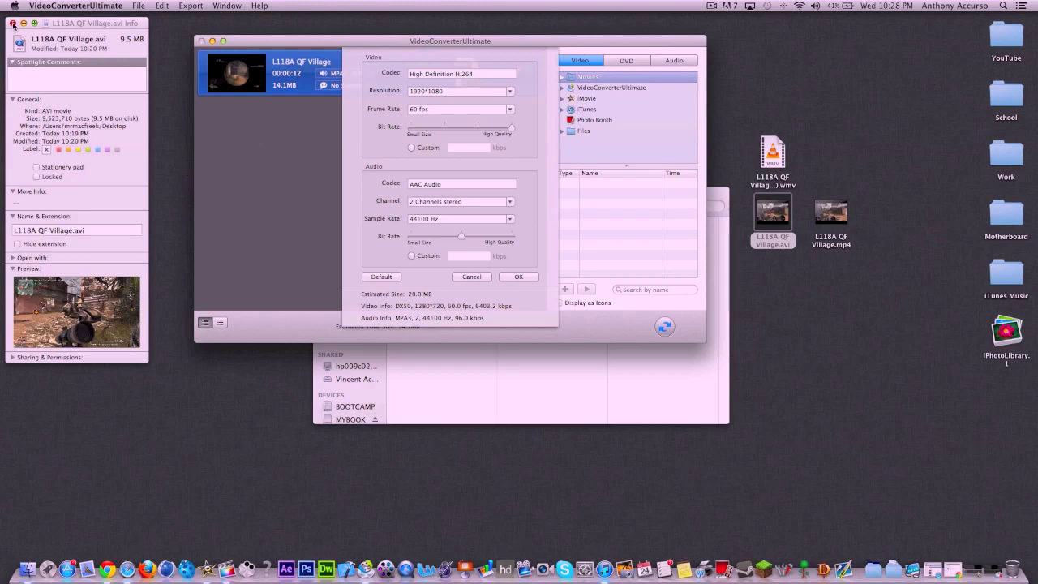
click(11, 24)
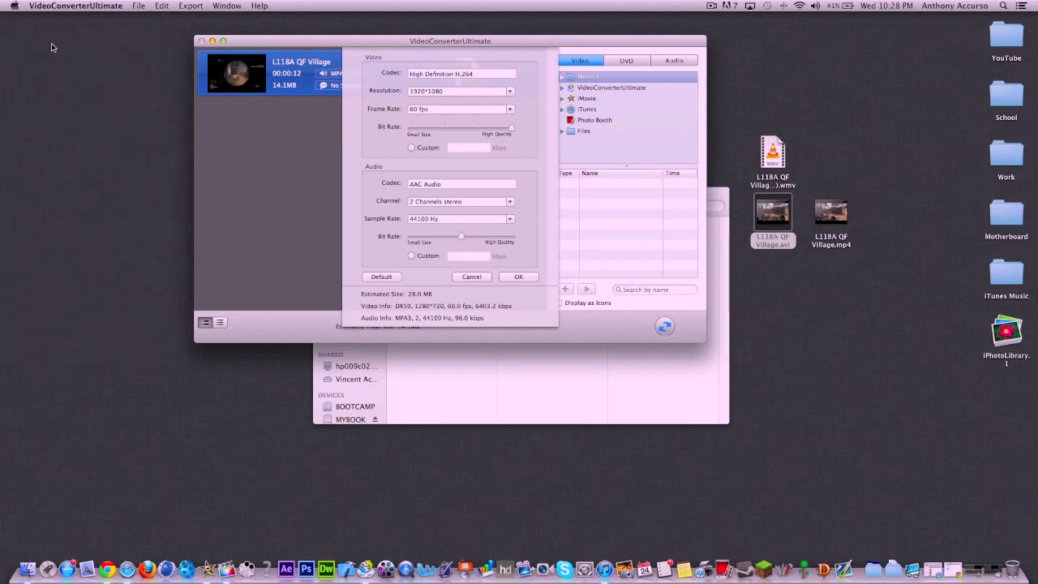
click(880, 301)
Cancel the option changes, close the format settings, and add the .wmv clip to the list.
click(540, 244)
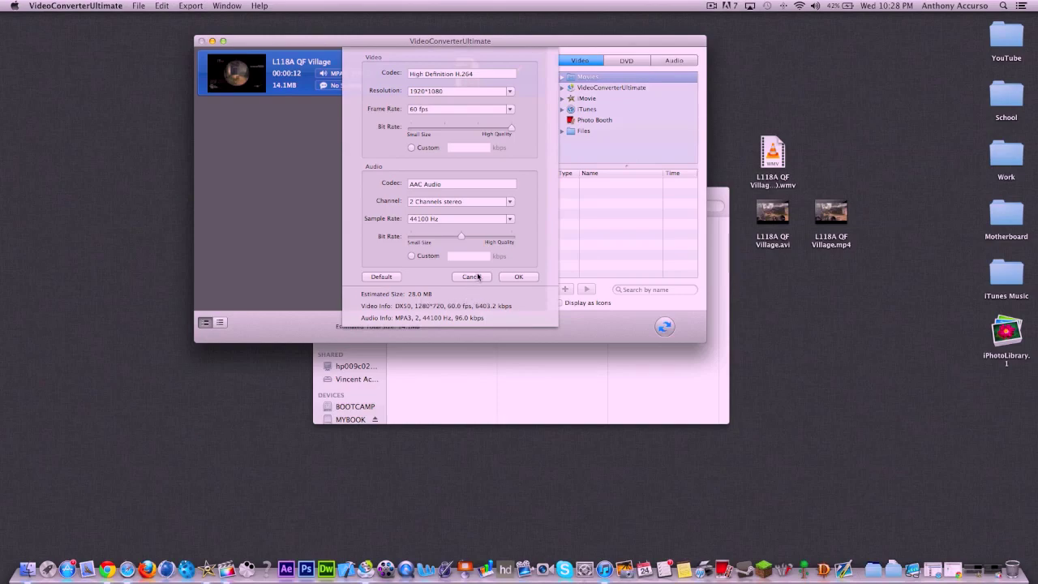
click(479, 278)
click(507, 150)
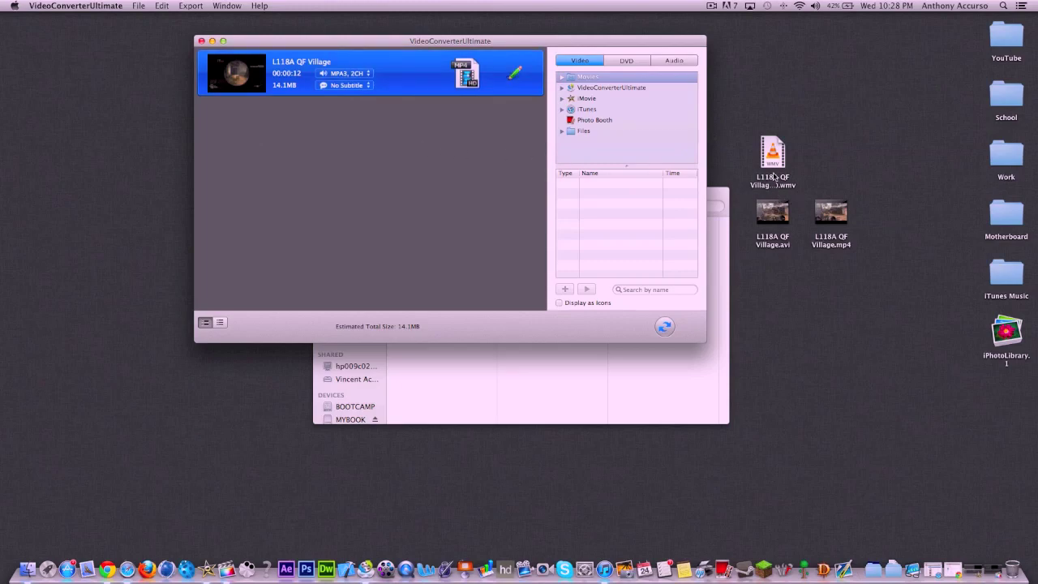
drag(774, 156, 409, 215)
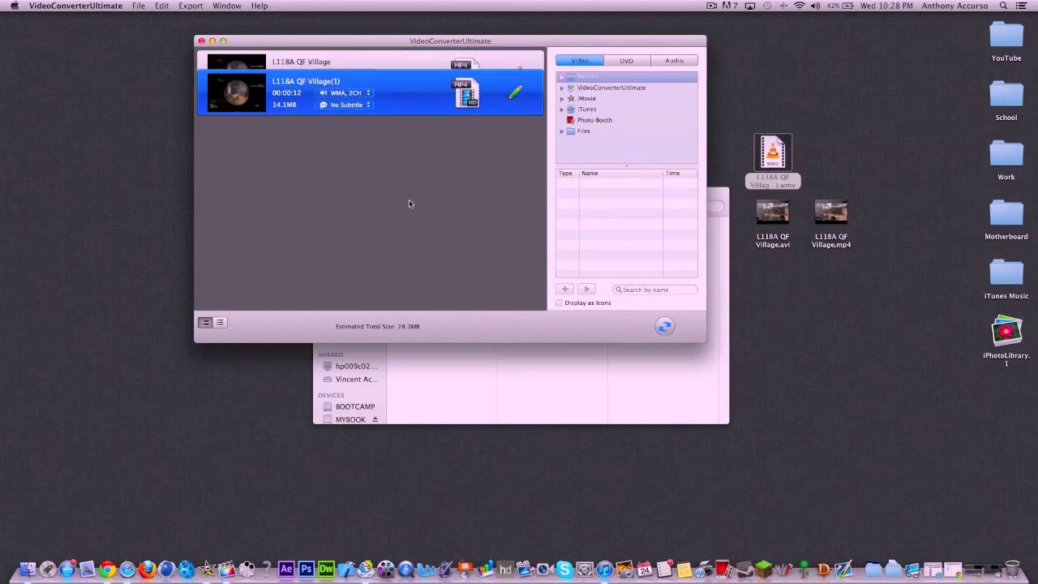
Look over the second clip's output options, then delete the other clip so L118A QF Village(1) remains alone.
click(471, 133)
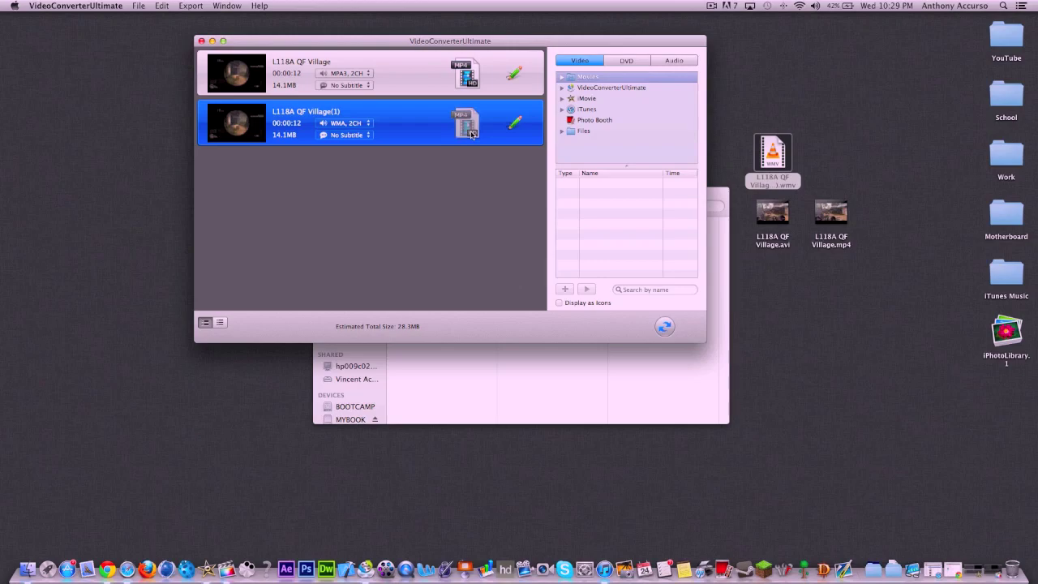
click(508, 93)
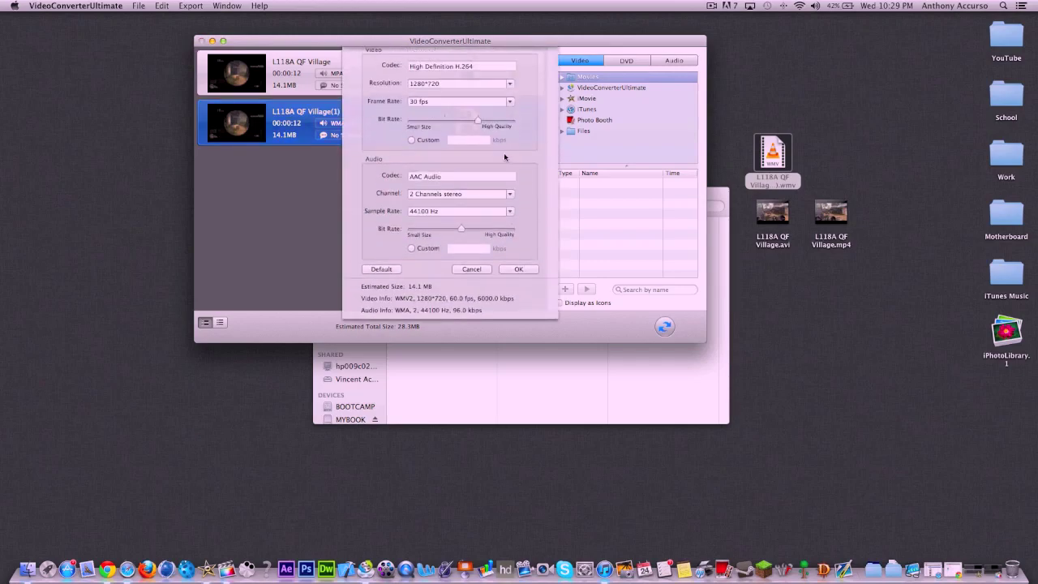
click(473, 277)
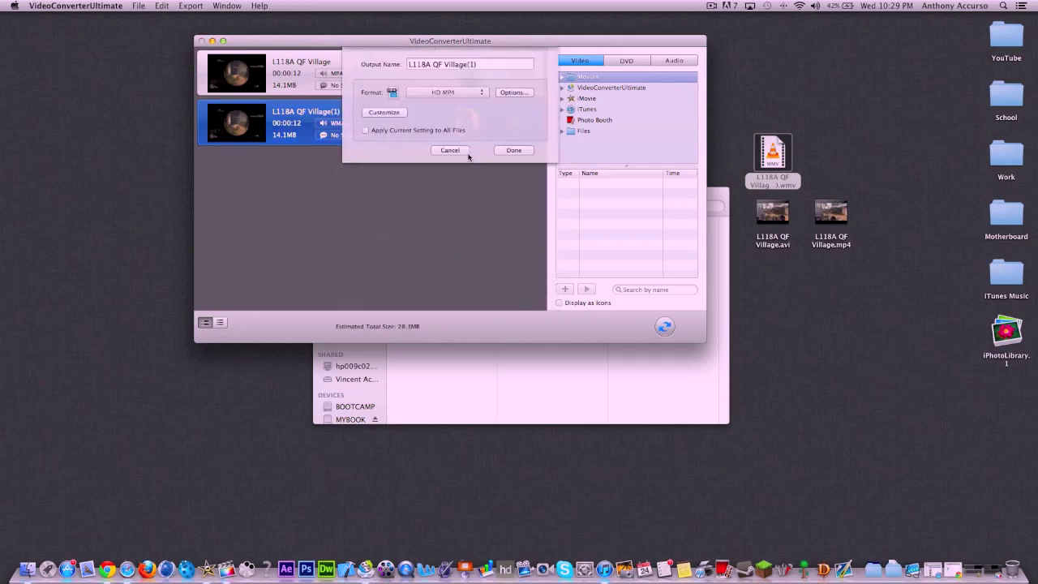
click(304, 81)
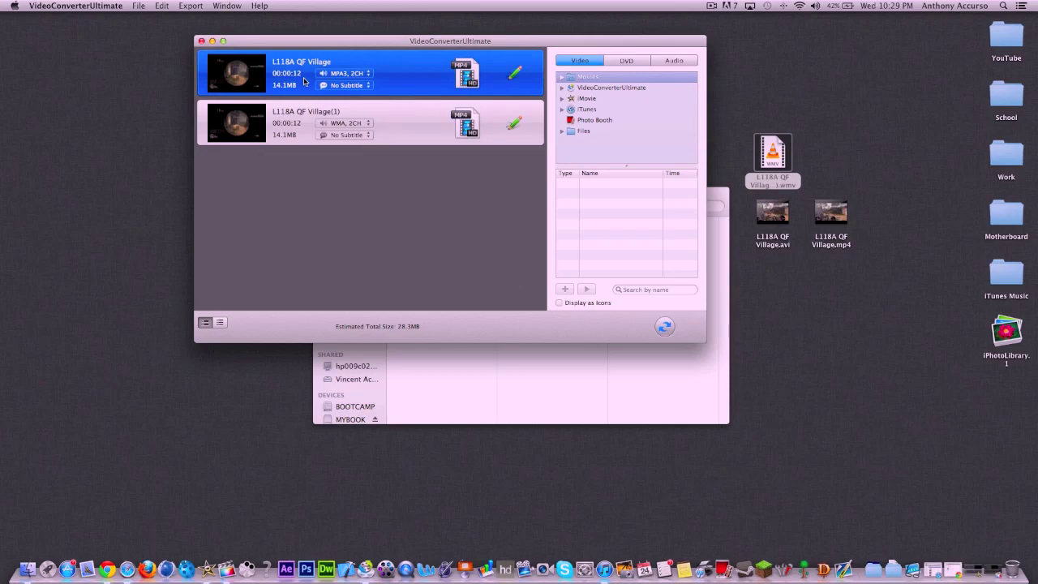
key(Delete)
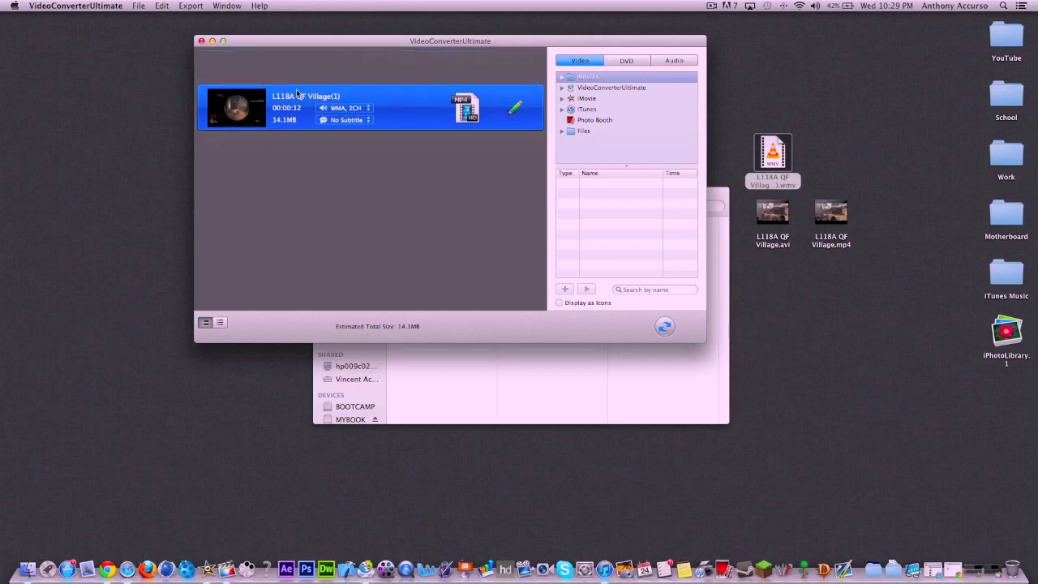
Set the clip's output frame rate to 60 fps and resolution to 1920*1080.
click(458, 86)
click(513, 93)
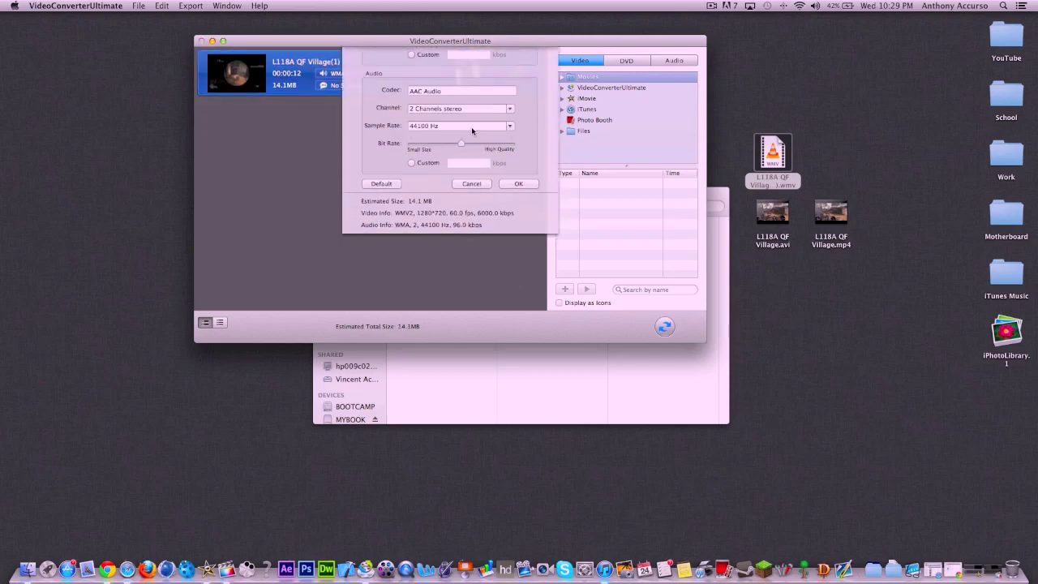
click(487, 108)
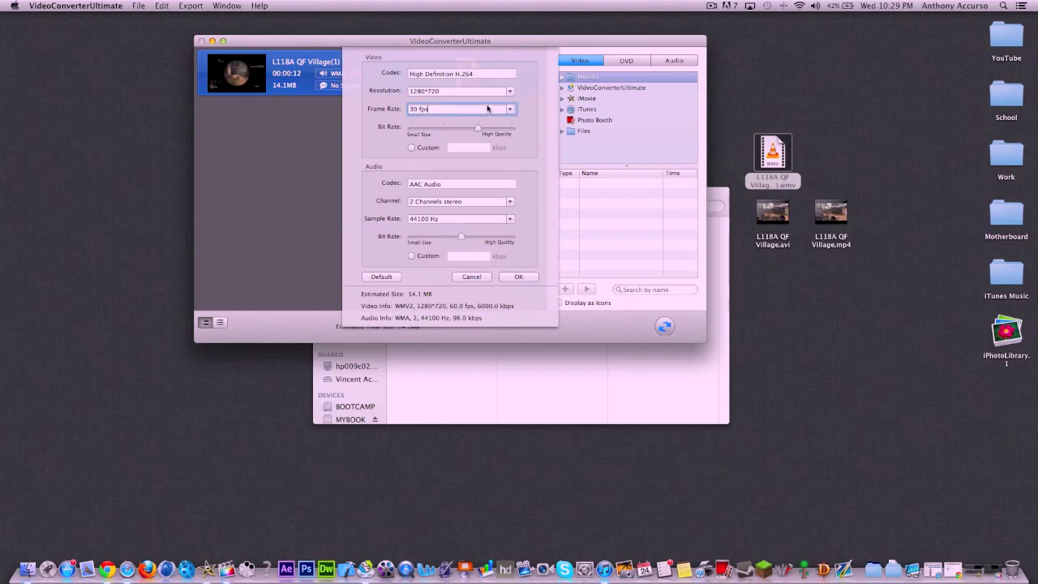
key(shift+Left)
key(shift+Left)
key(shift+Left)
key(shift+Left)
key(shift+Left)
key(shift+Left)
text(6)
key(Return)
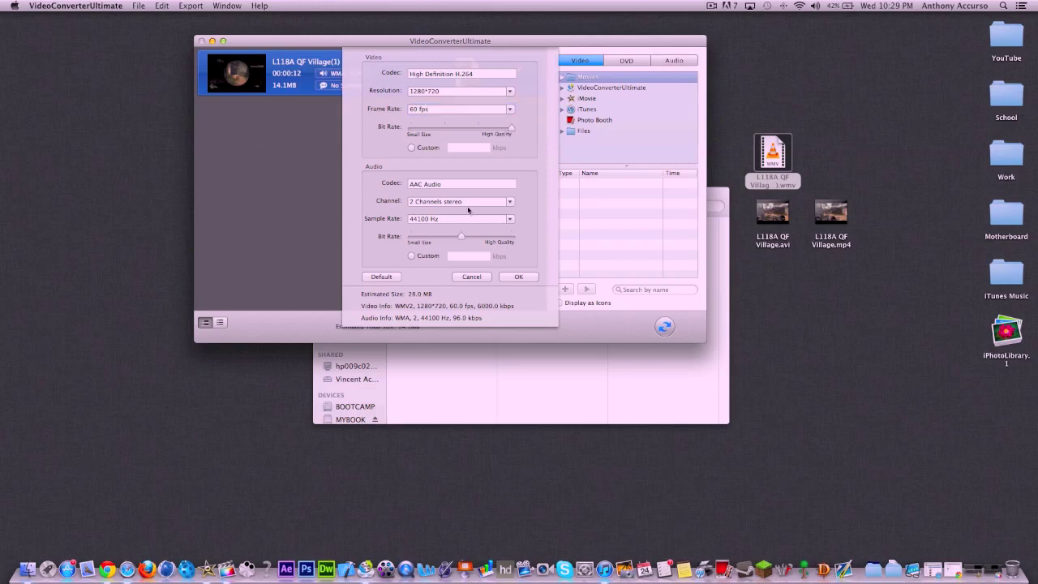
click(510, 91)
click(487, 113)
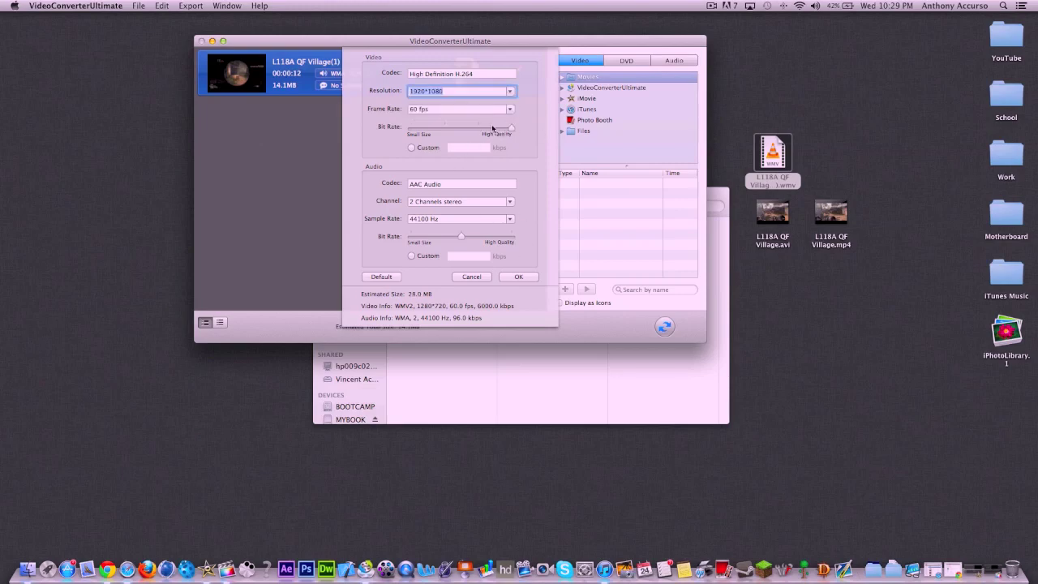
Save the 1920*1080, 60 fps options as custom format 'COD CLips' and apply it to the WMV clip.
click(510, 278)
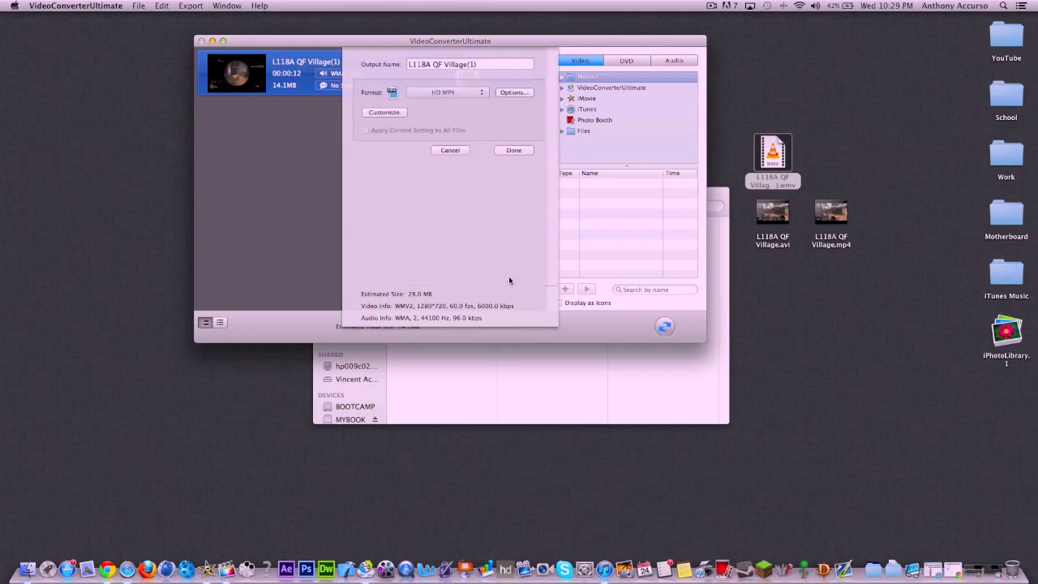
click(397, 113)
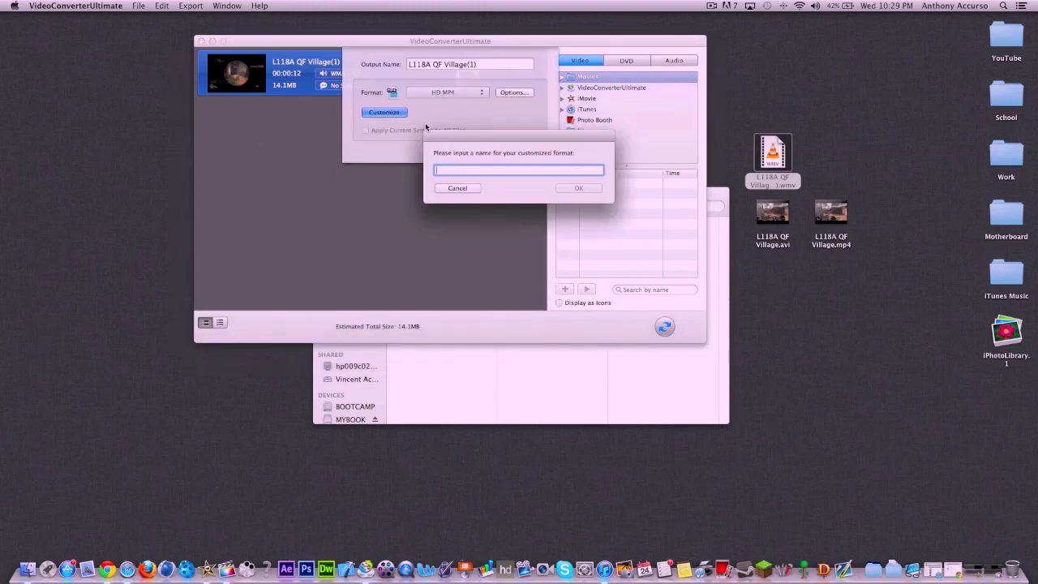
text(M)
key(BackSpace)
key(BackSpace)
text(COO)
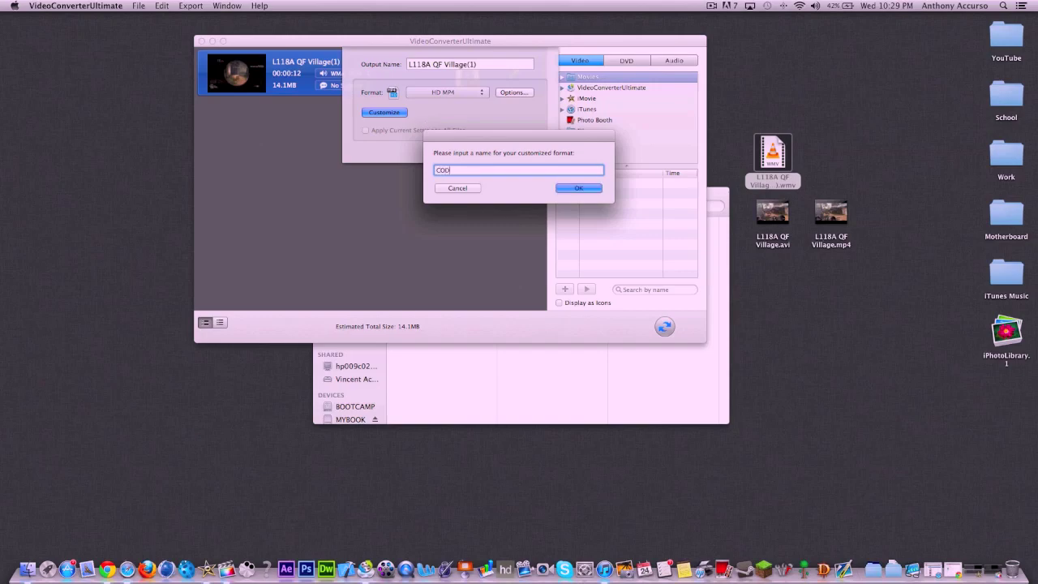
text( CLips)
key(Return)
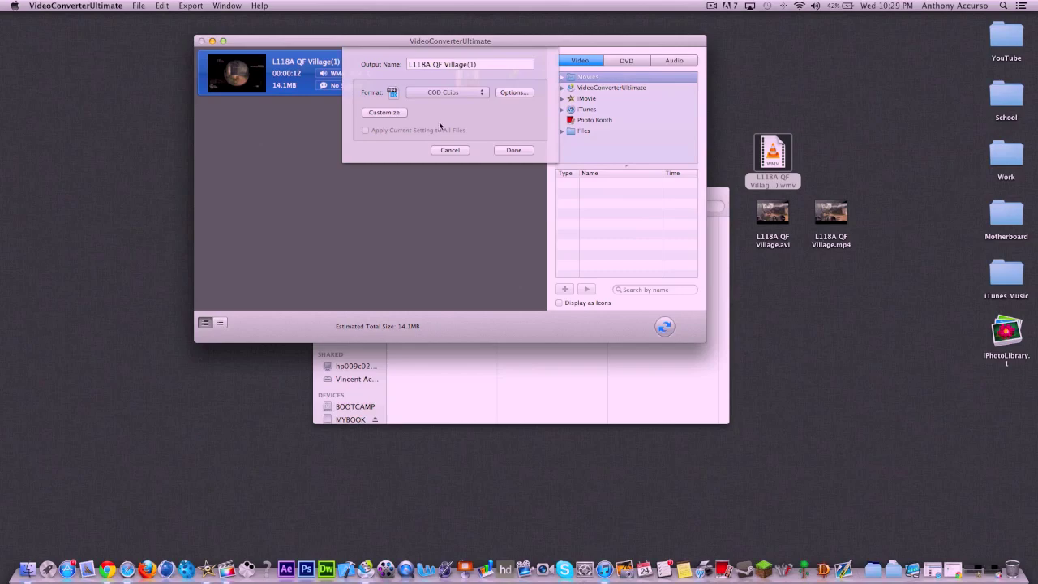
click(513, 150)
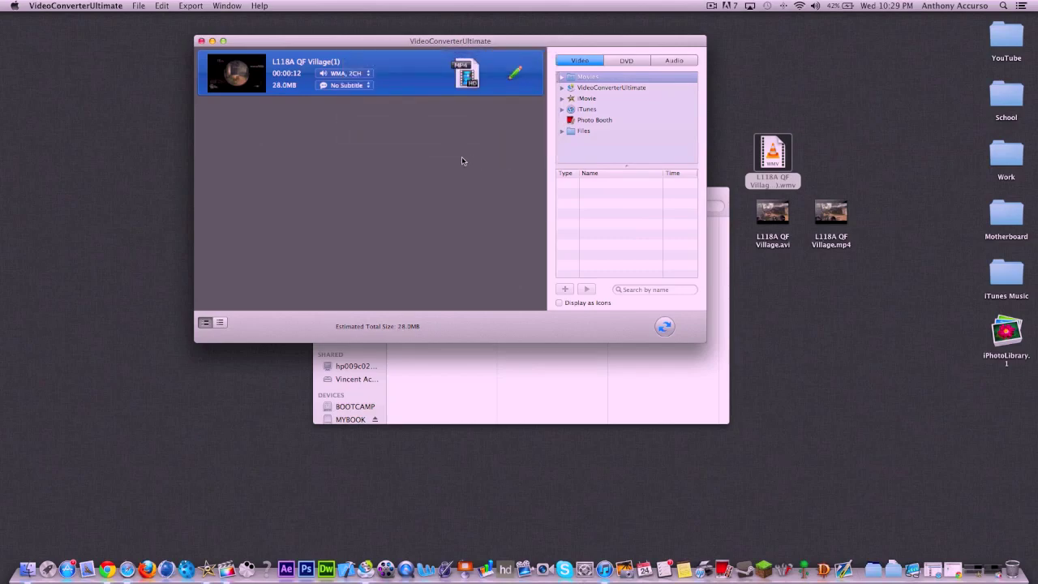
View the COD CLips options, then switch to Max Quality and compare its video and audio settings.
click(461, 72)
click(498, 92)
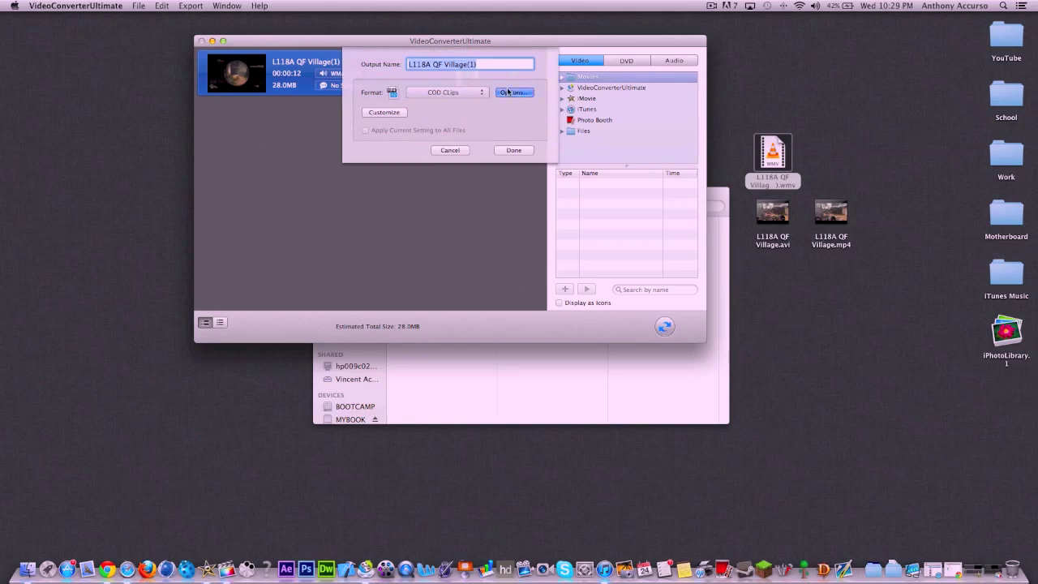
click(471, 276)
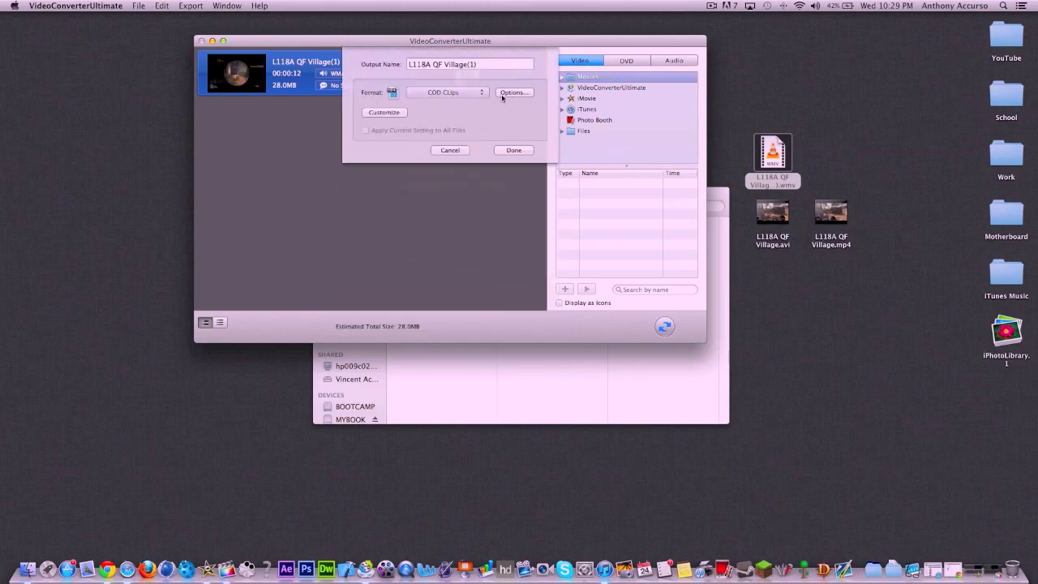
click(467, 93)
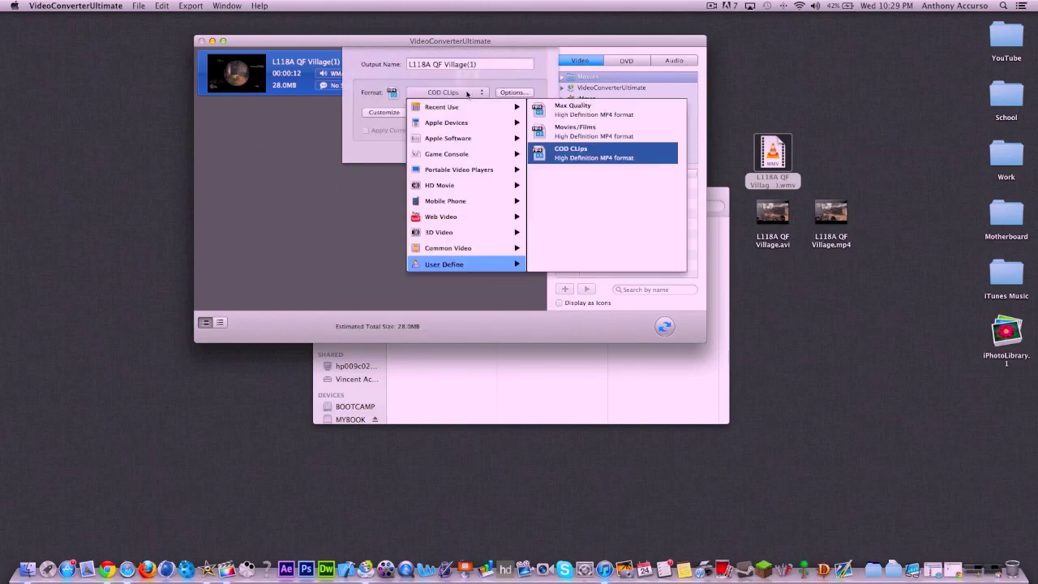
click(617, 113)
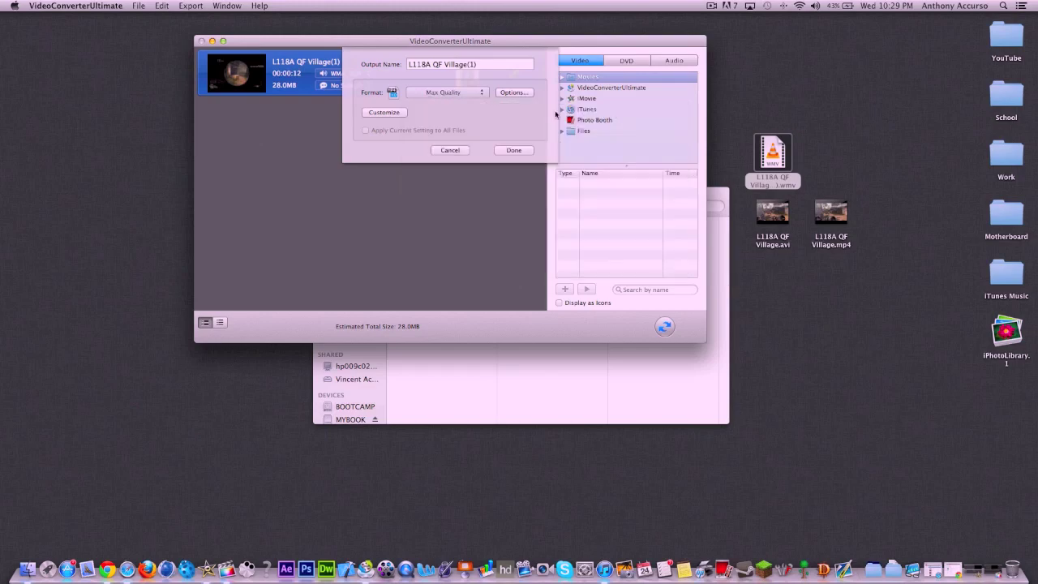
click(510, 98)
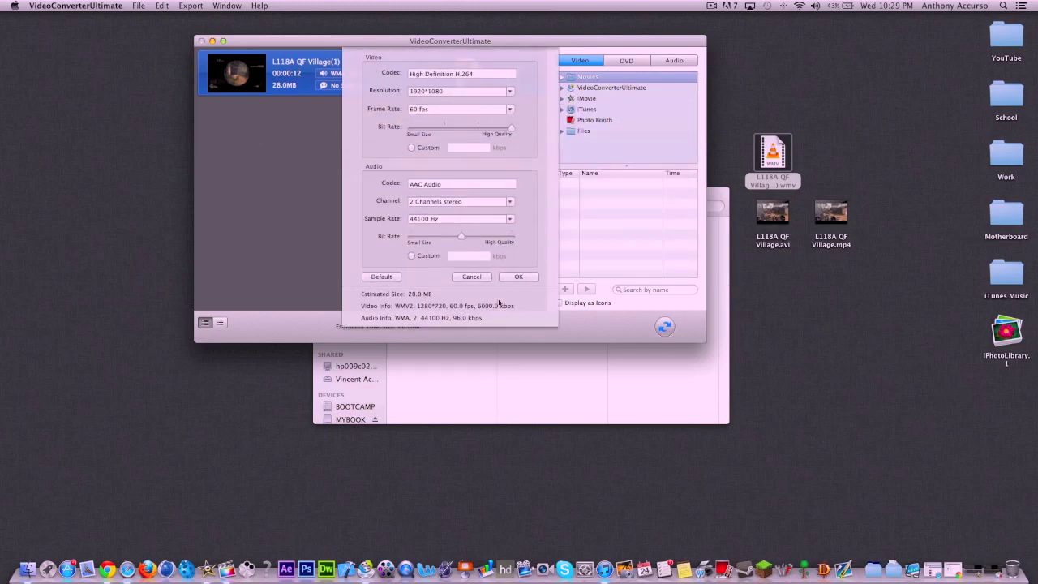
click(513, 278)
Reselect COD CLips from User Define, confirm its 1920*1080 60 fps settings, and close the dialog.
click(446, 92)
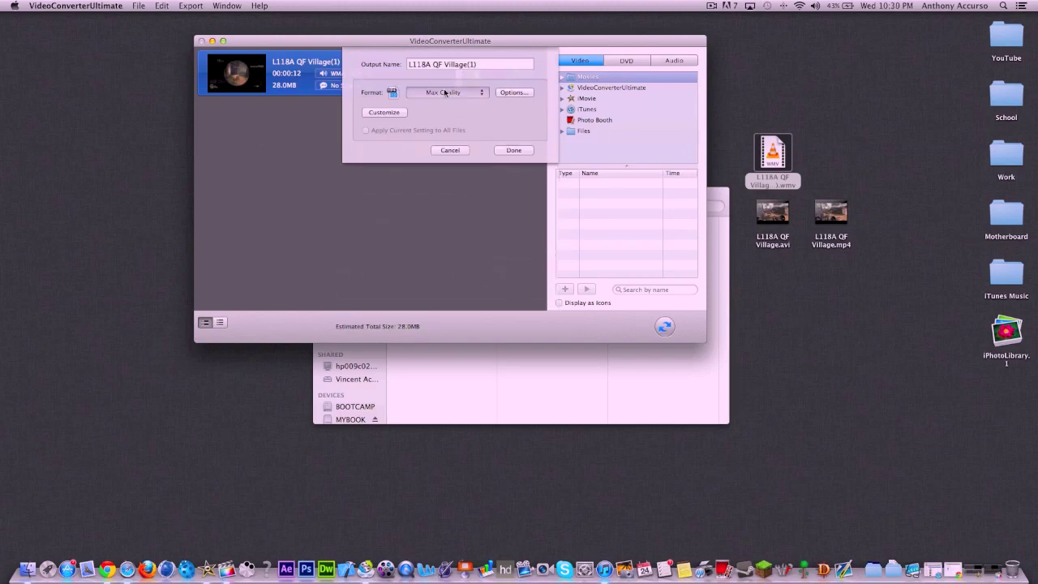
mouse_move(454, 264)
click(571, 153)
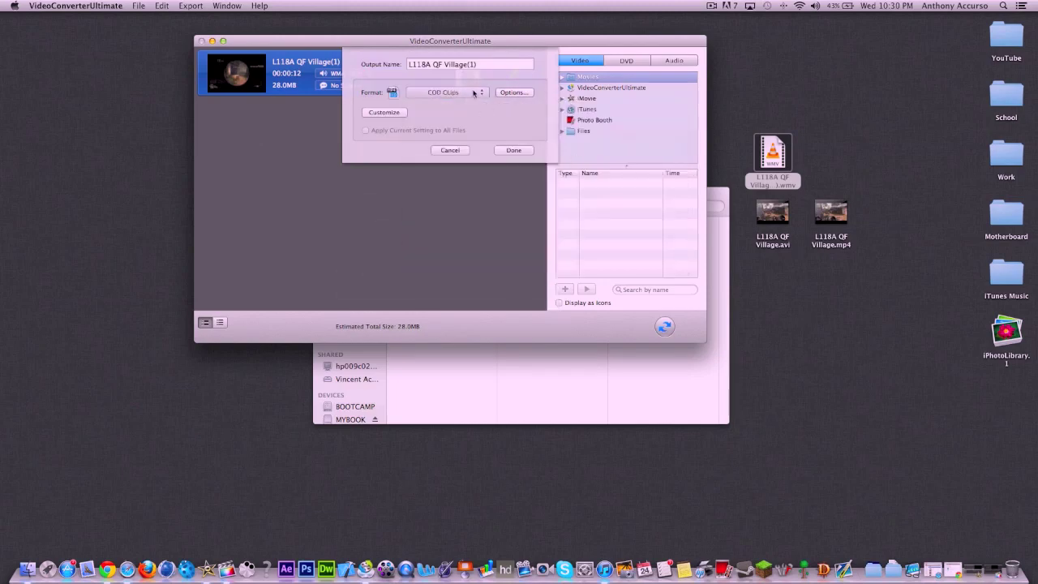
click(517, 94)
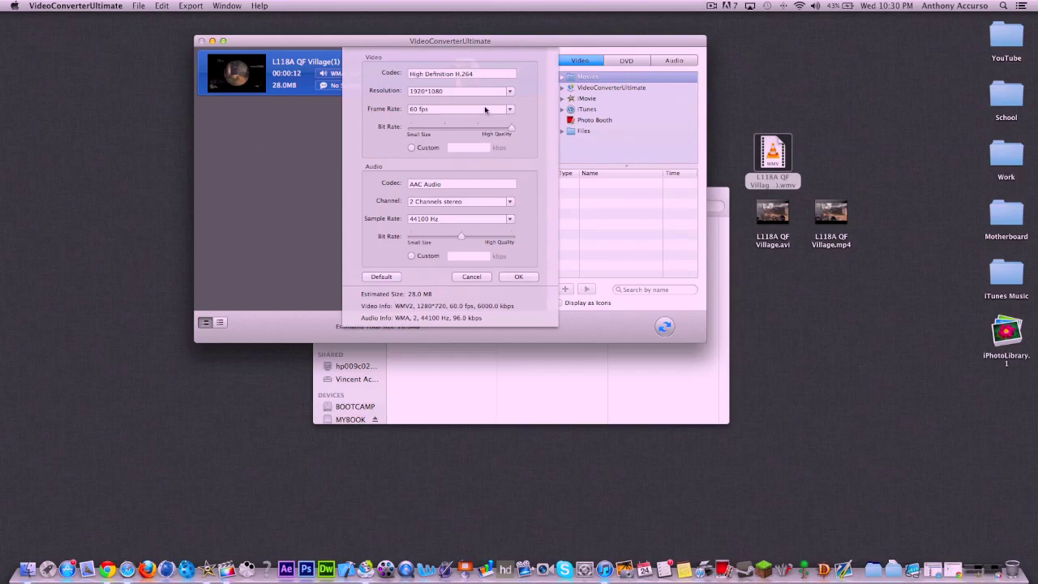
click(480, 278)
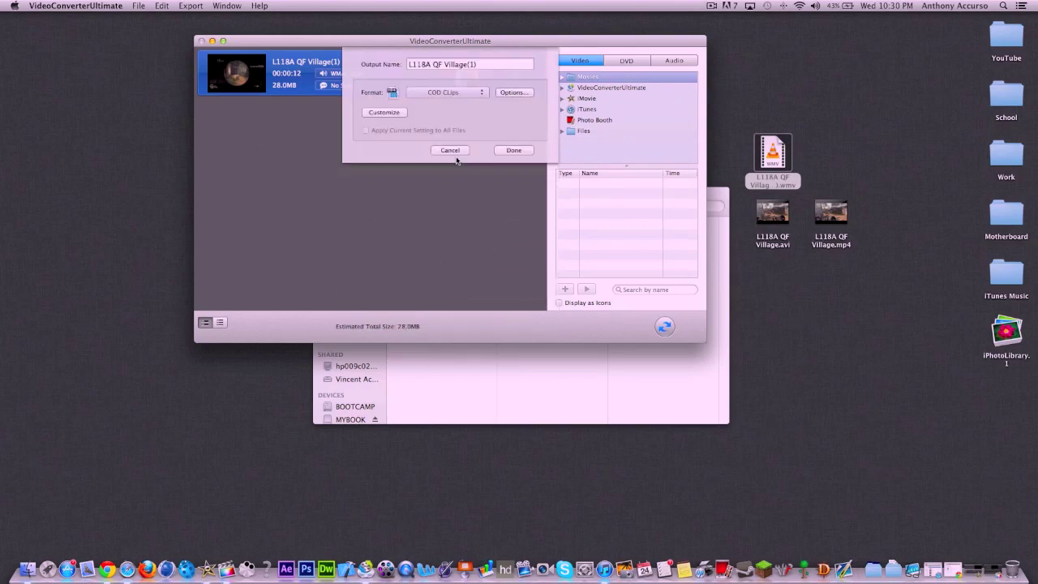
click(478, 93)
mouse_move(450, 265)
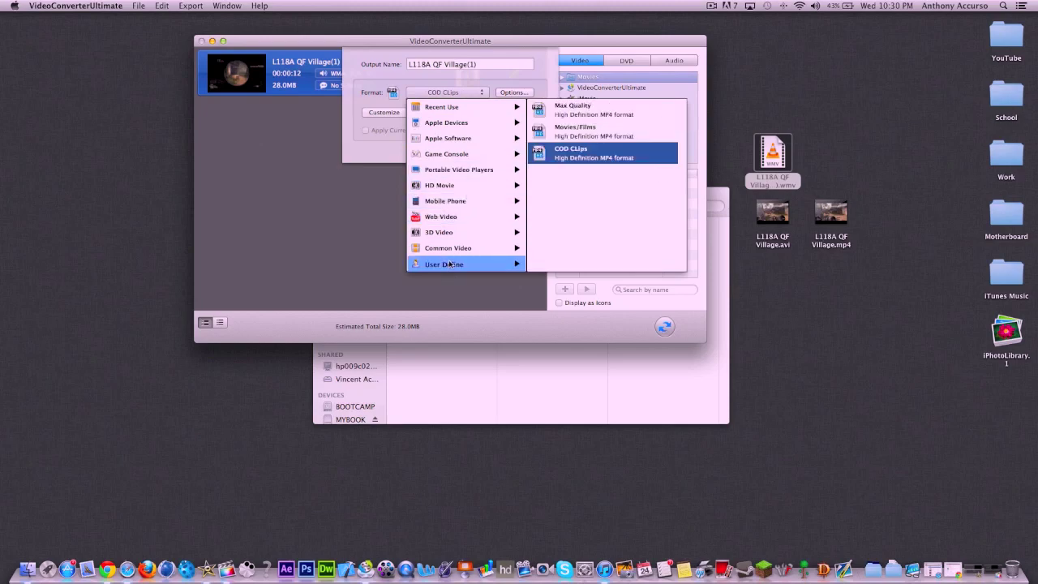
click(365, 157)
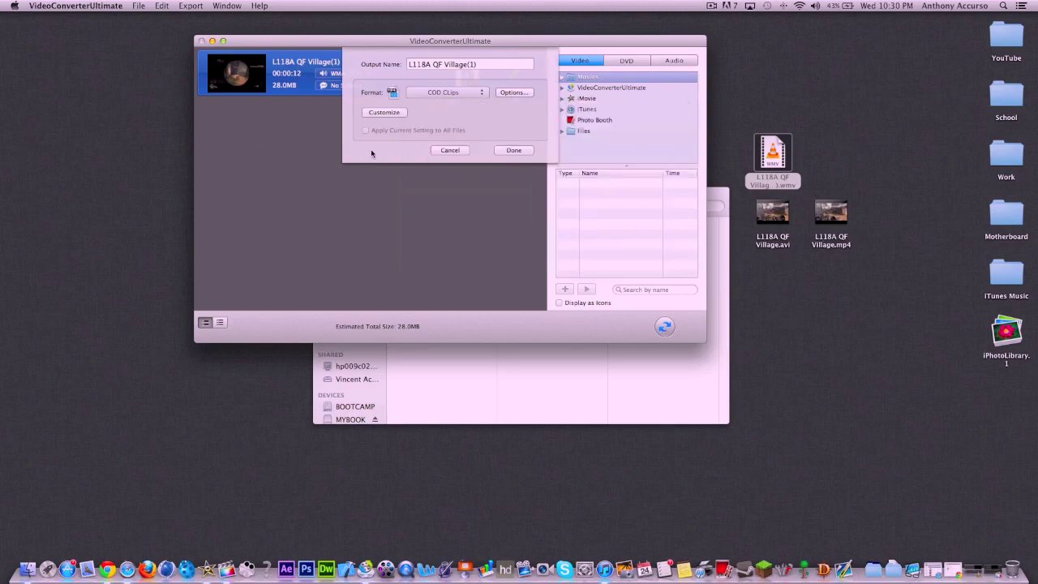
click(451, 150)
Add the .avi and .mp4 clips to the list and set L118A QF Village's output to AVI.
double_click(774, 215)
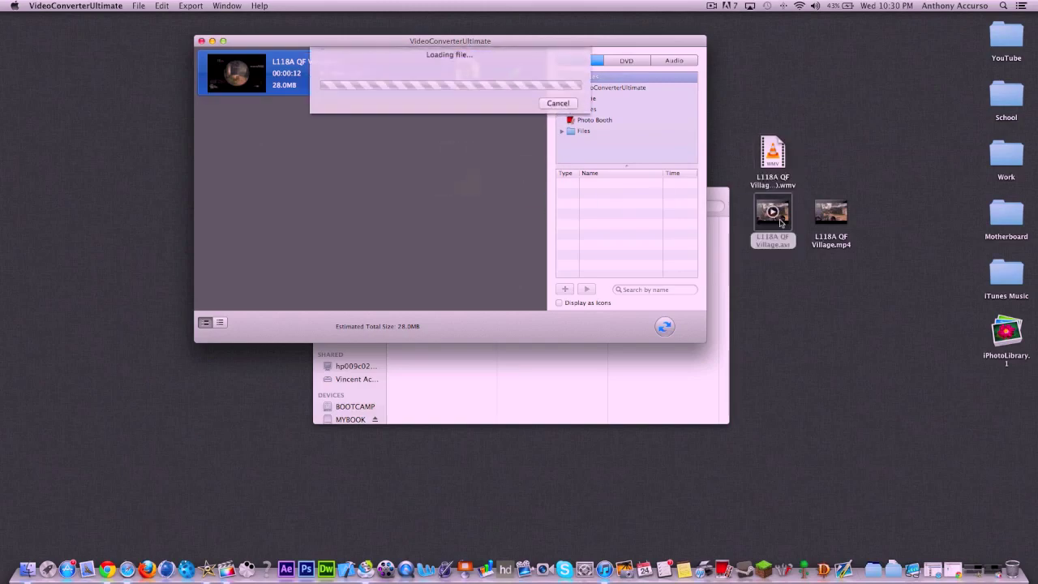
drag(830, 212, 411, 203)
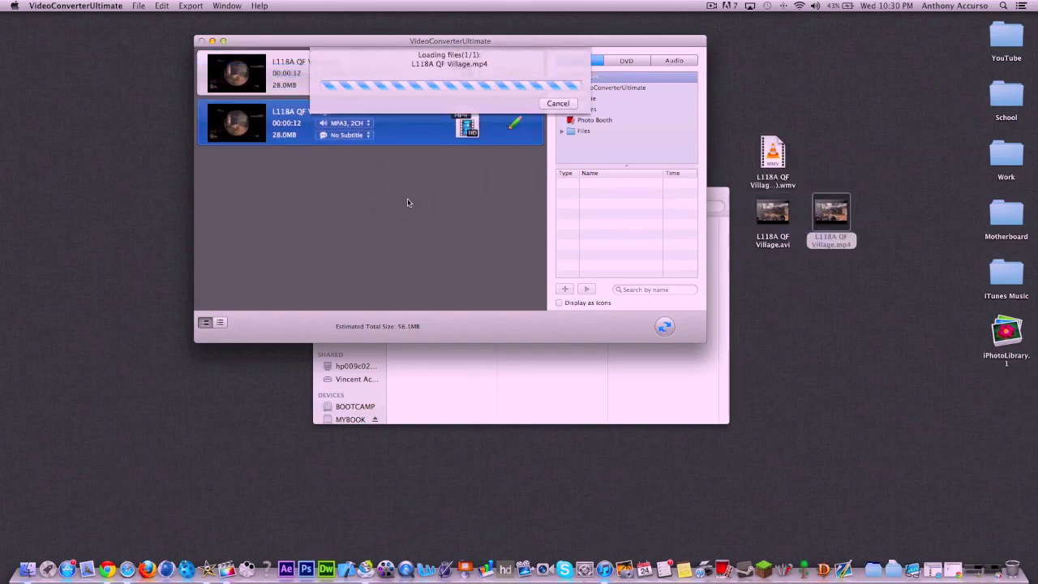
click(403, 125)
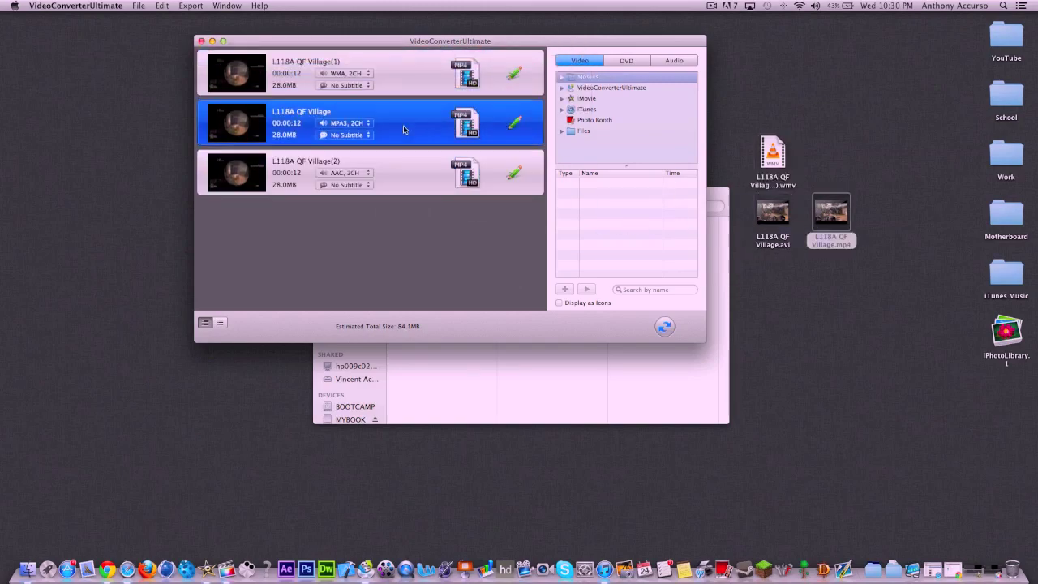
click(467, 130)
click(514, 92)
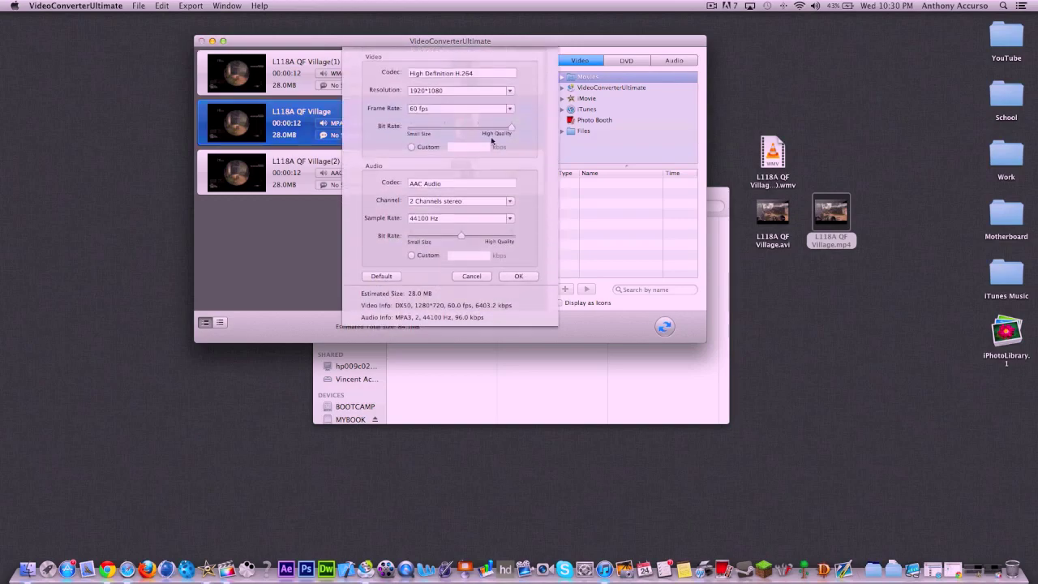
click(504, 276)
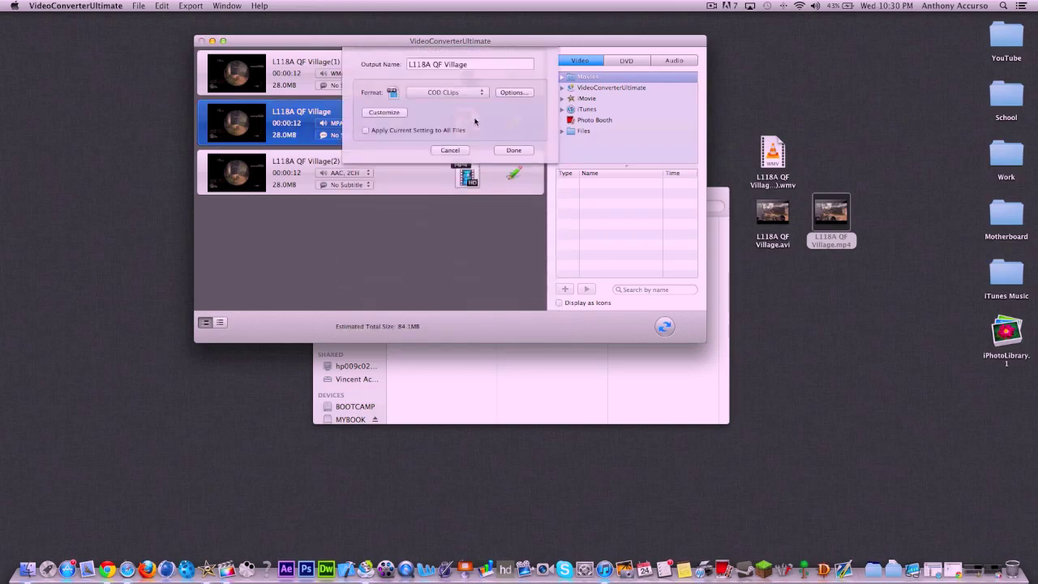
click(465, 96)
mouse_move(468, 125)
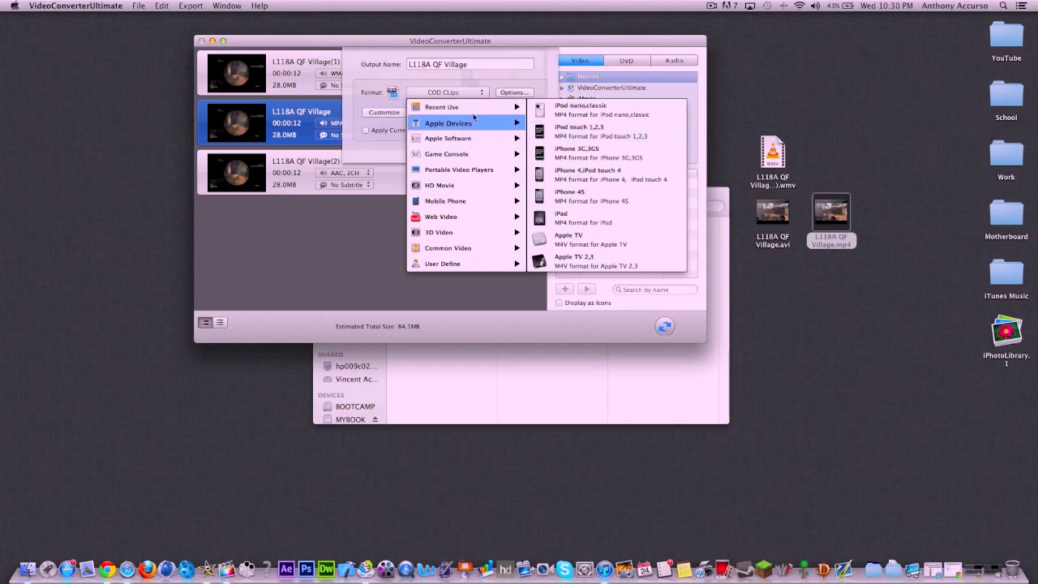
mouse_move(485, 107)
click(584, 216)
click(500, 151)
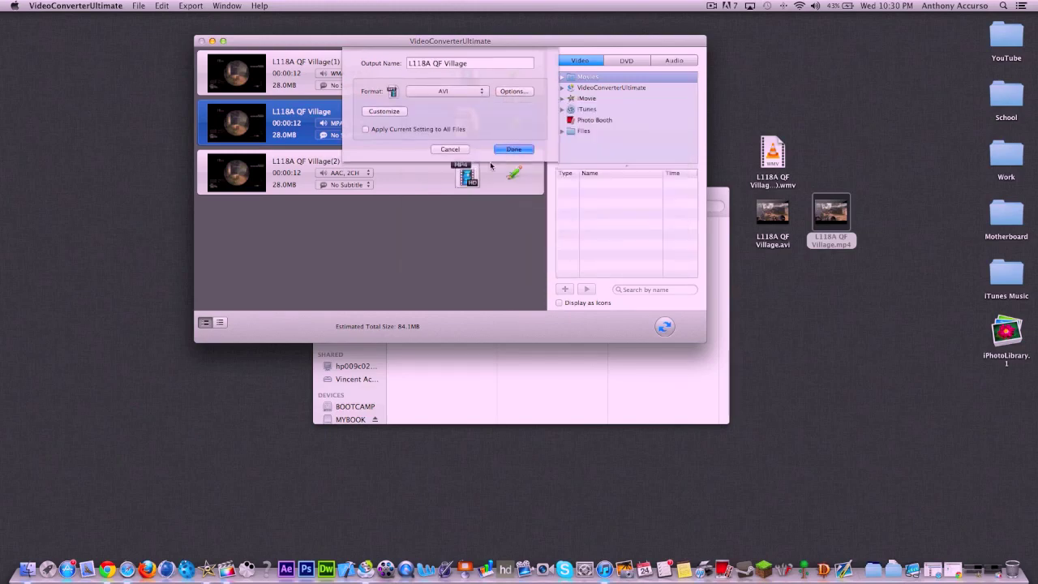
Switch the third clip, L118A QF Village(2), to AVI output as well.
click(467, 175)
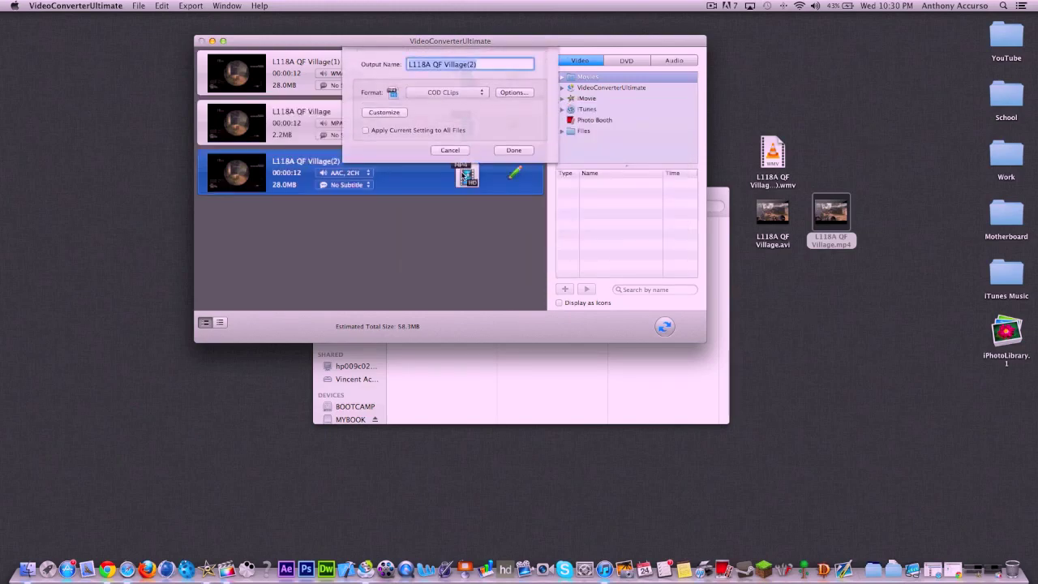
click(503, 94)
click(519, 273)
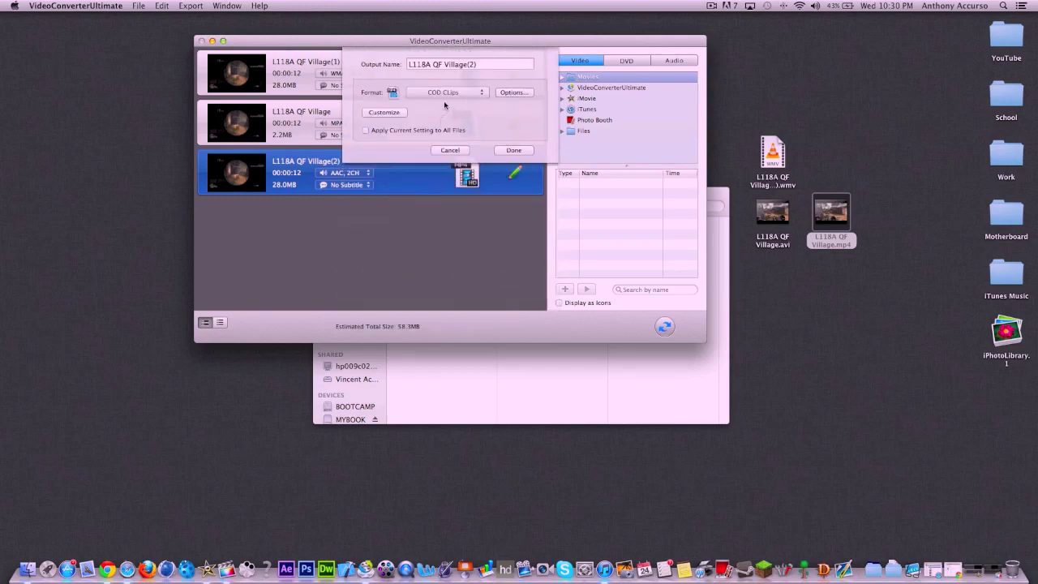
click(444, 93)
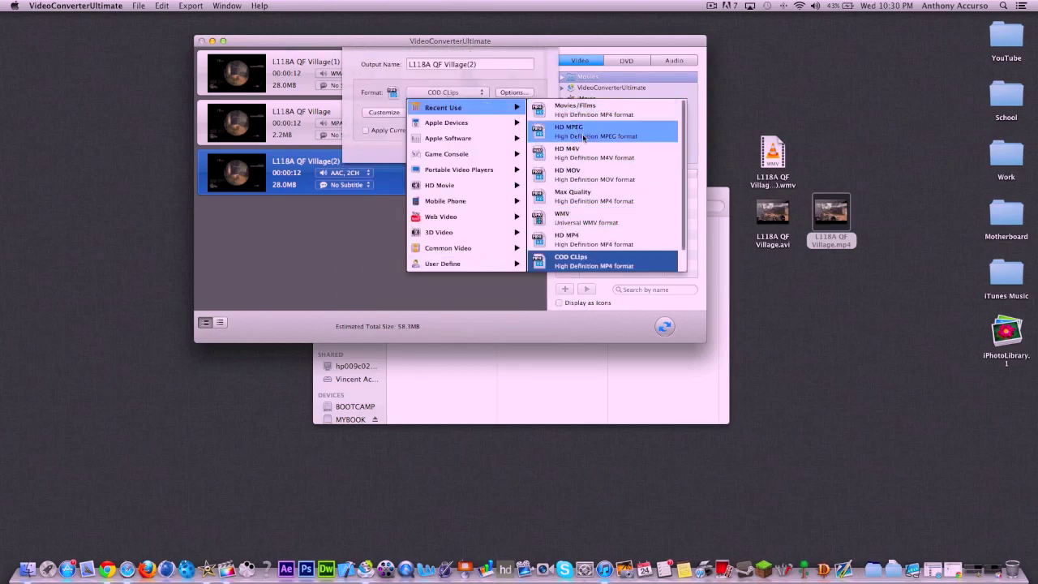
scroll(600, 235, down, 1)
click(591, 262)
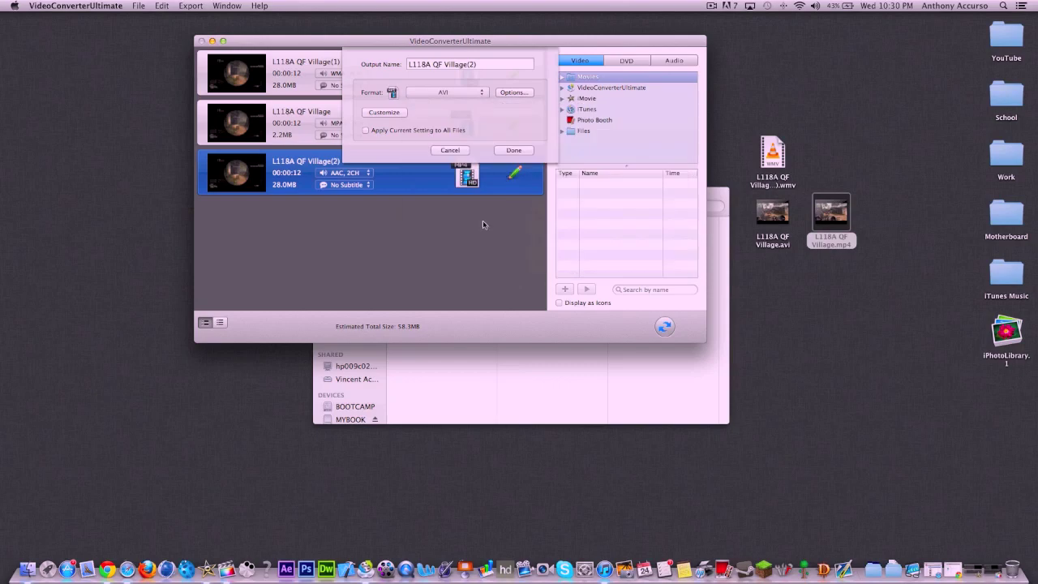
click(514, 150)
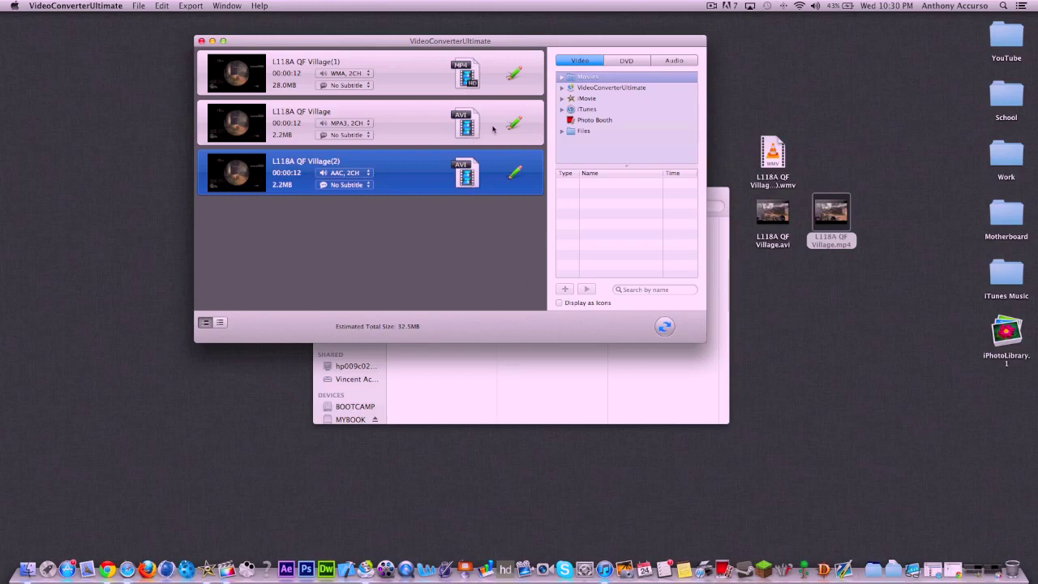
click(468, 72)
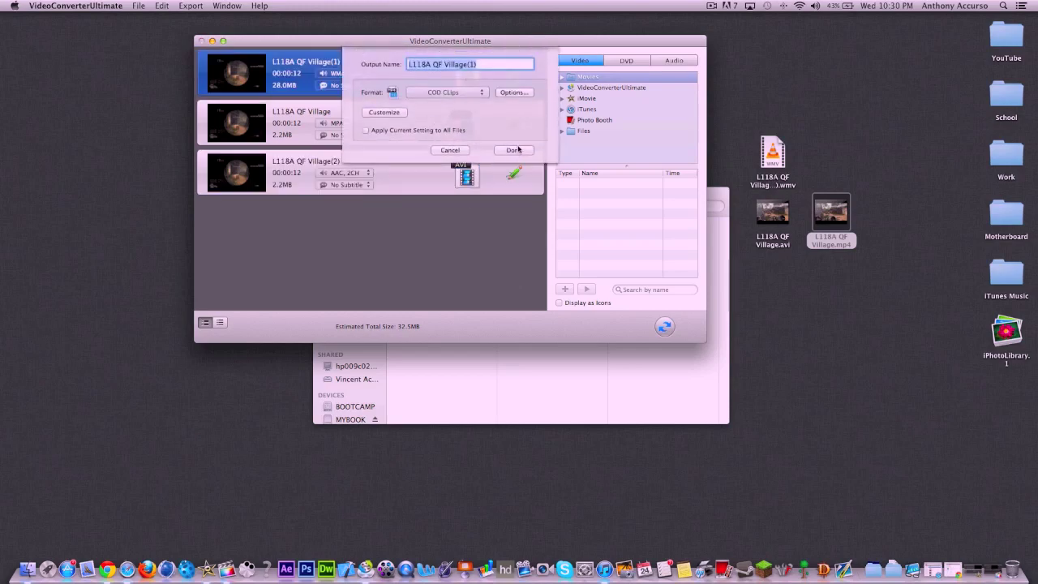
Apply the first clip's COD Clips HD MP4 preset to all files.
click(517, 151)
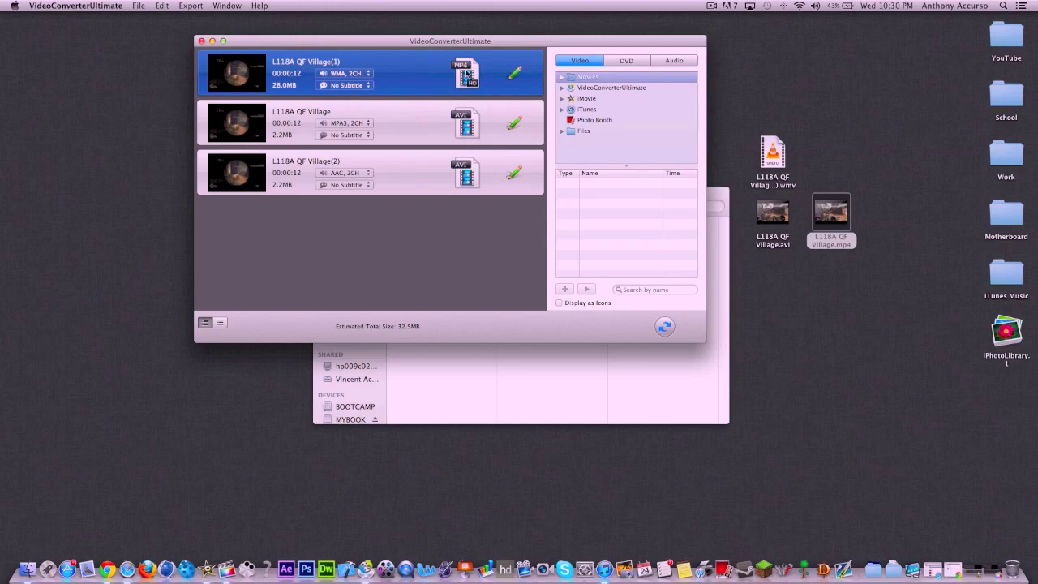
click(473, 76)
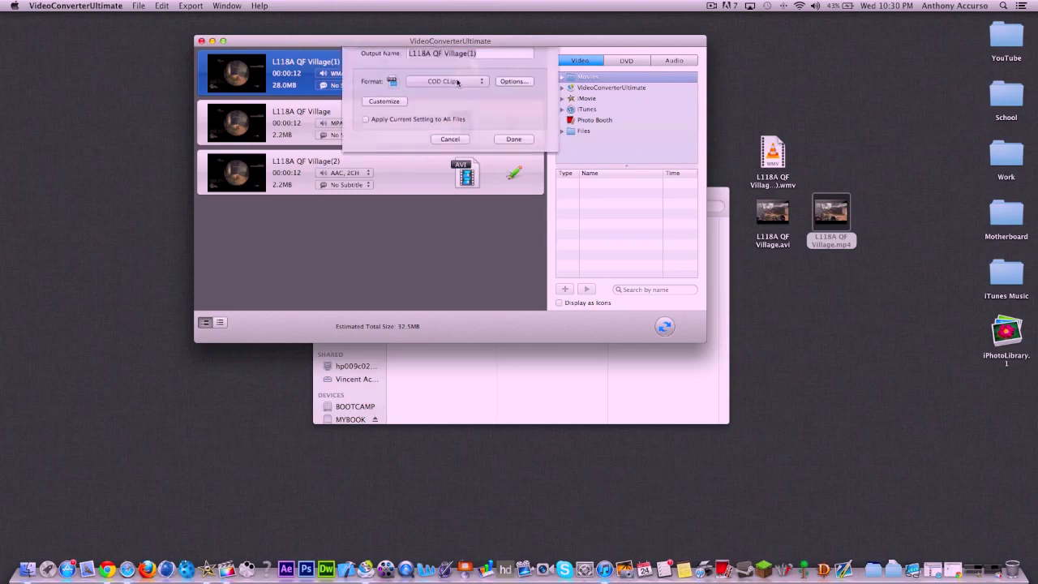
click(387, 131)
click(513, 150)
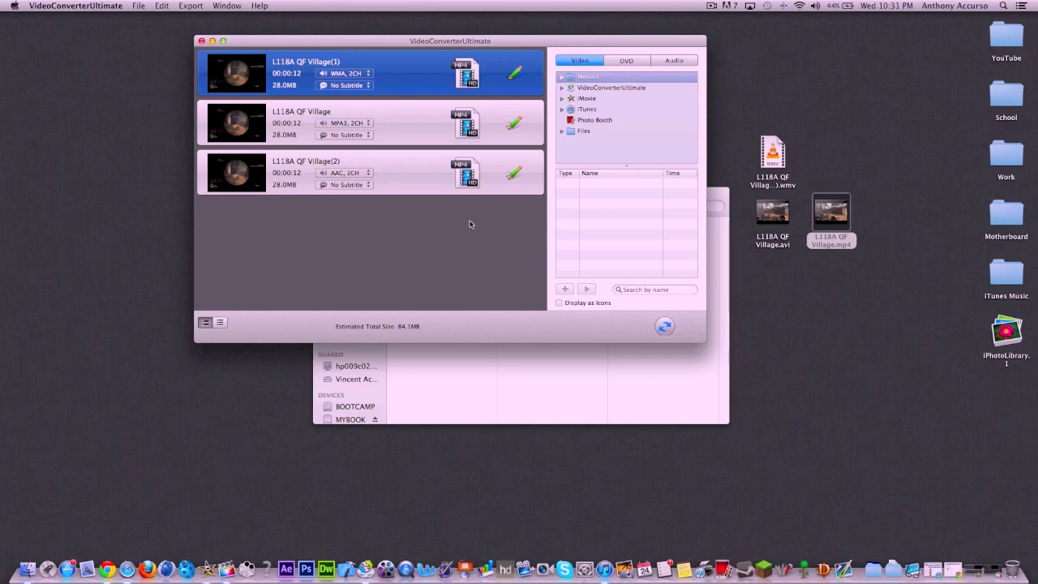
Set the third clip to the recently used MP4 preset and confirm it.
double_click(481, 166)
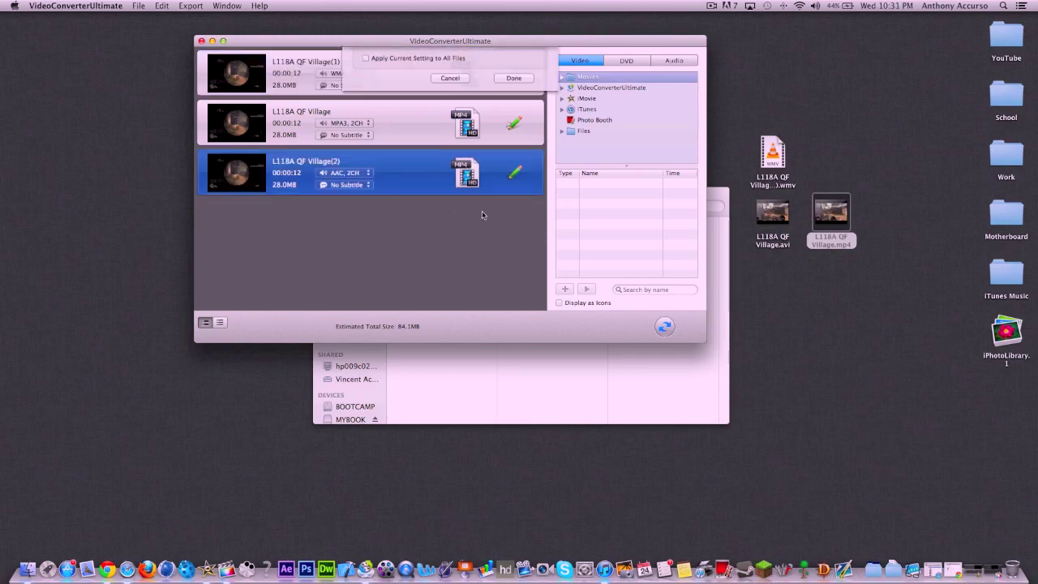
click(453, 92)
click(575, 111)
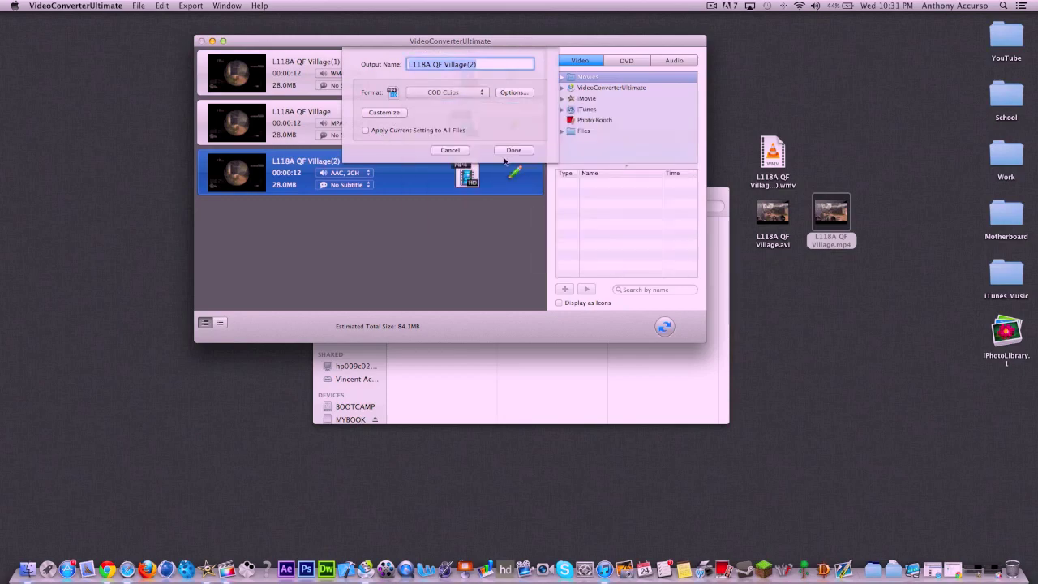
click(514, 150)
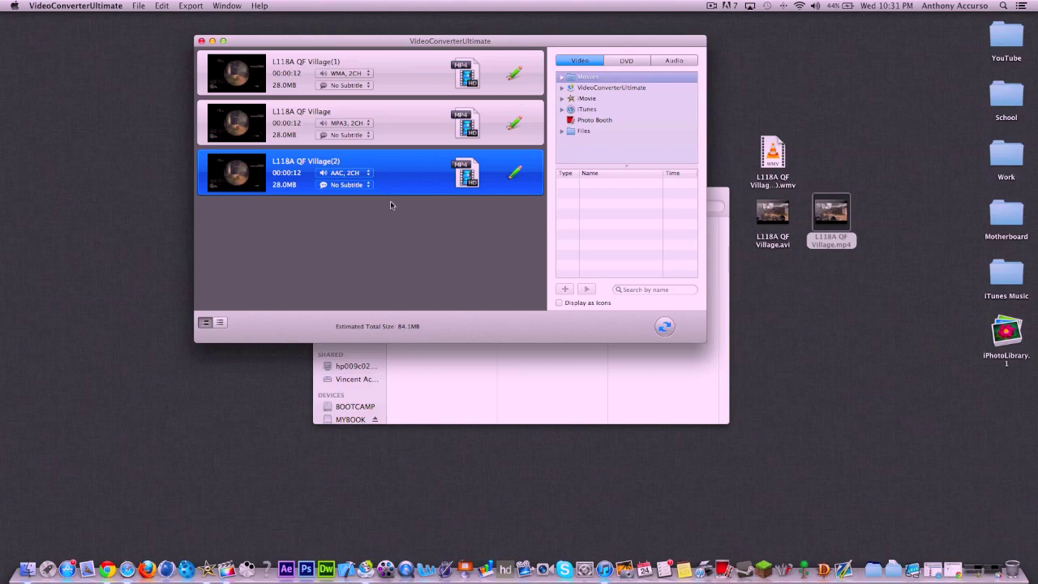
drag(345, 42, 416, 25)
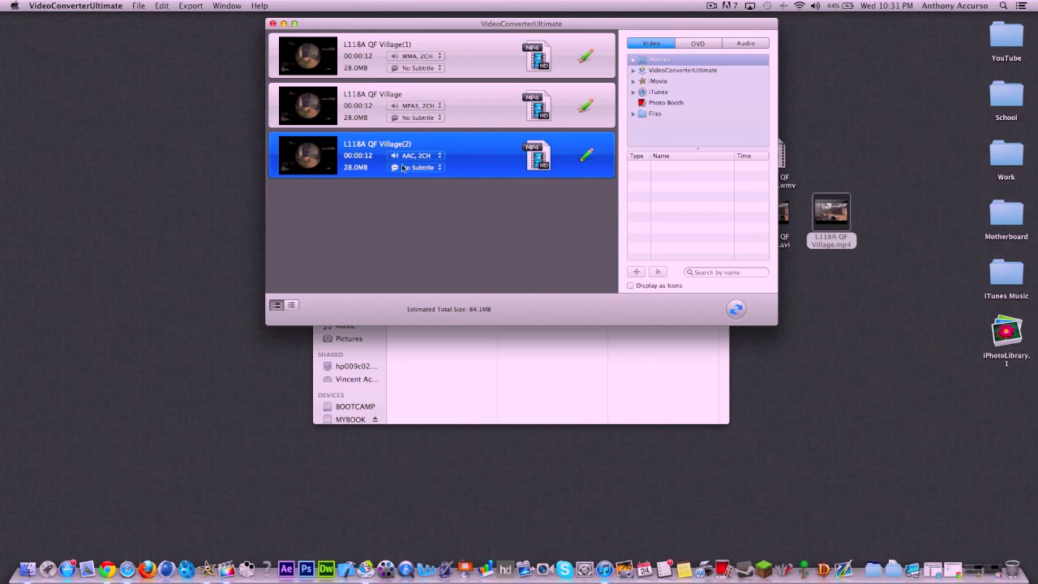
Move the three Village video files on the desktop to the Trash.
drag(388, 22, 402, 17)
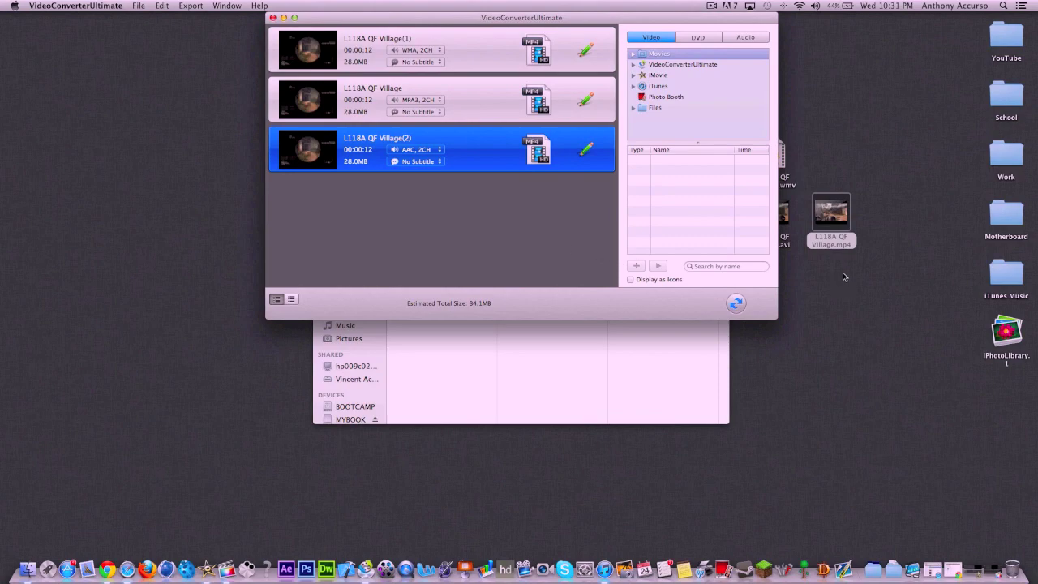
drag(848, 273, 779, 157)
right_click(785, 161)
click(803, 209)
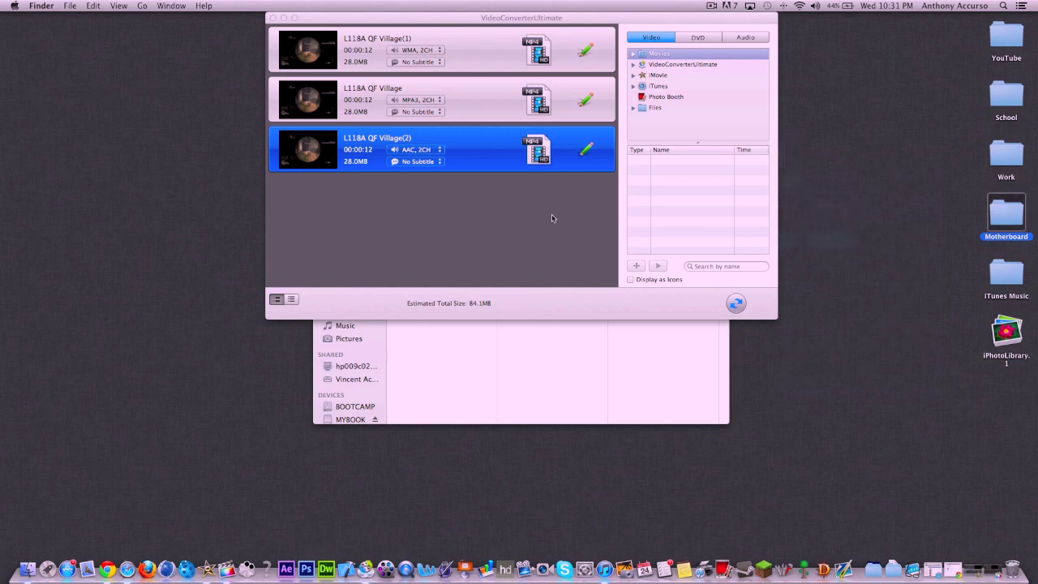
Exit Video Converter Ultimate completely and close the Finder window.
click(551, 214)
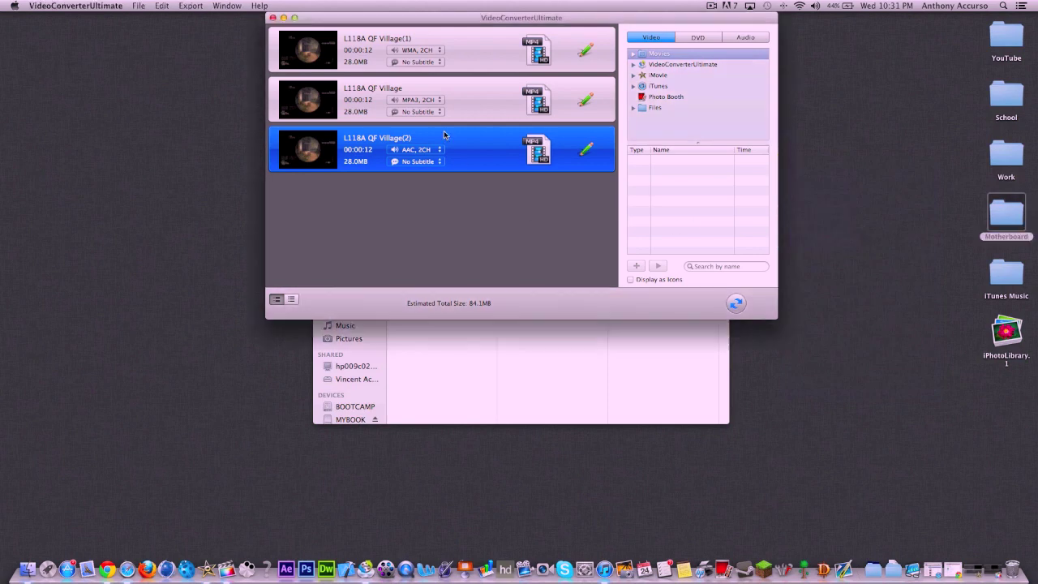
click(273, 17)
click(548, 195)
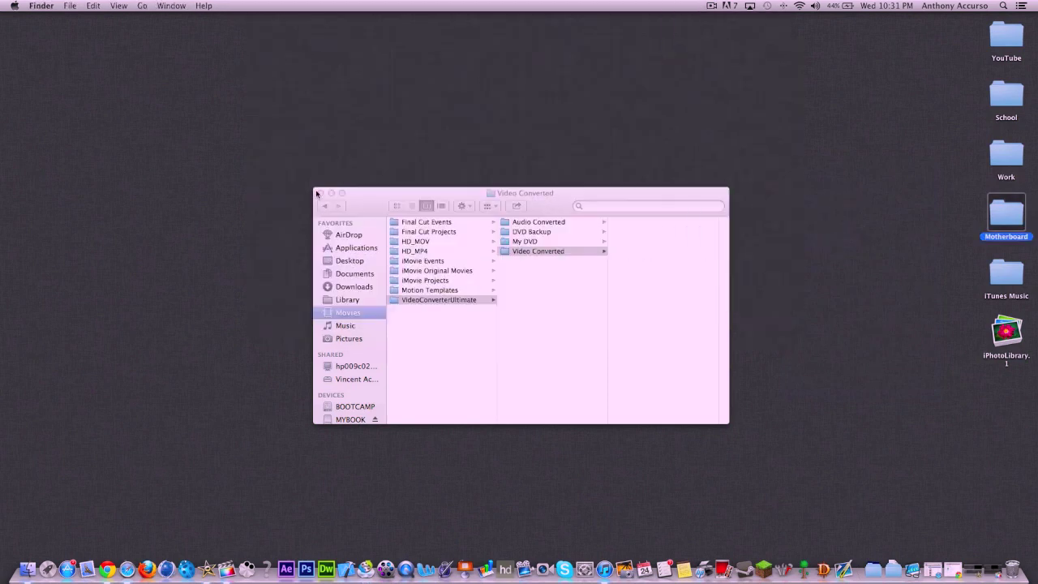
click(318, 194)
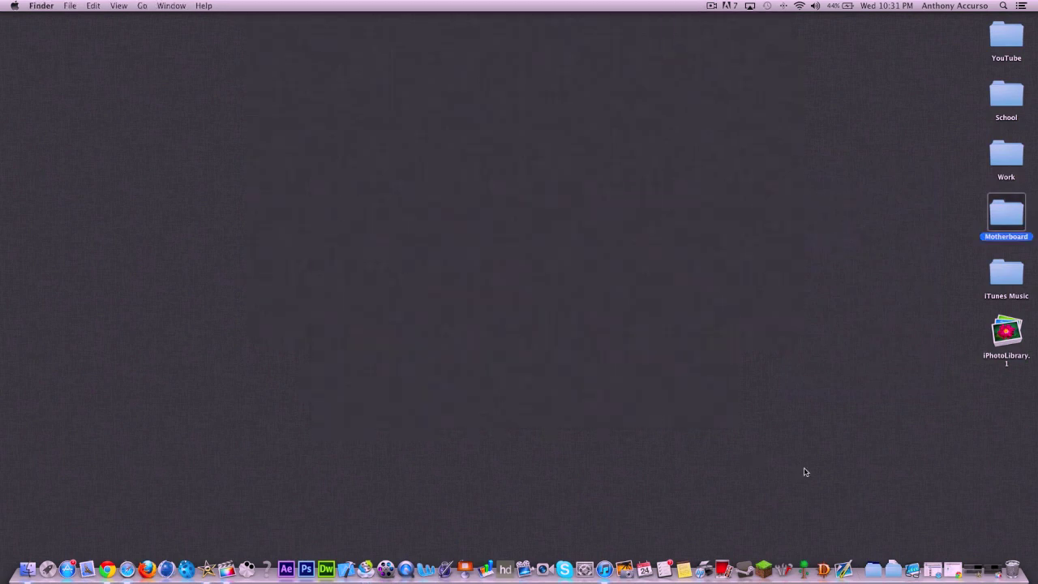
Restore the VideoConverterUltimate store page and highlight its OS X 10.6.6 or later requirement.
click(949, 566)
scroll(395, 175, down, 3)
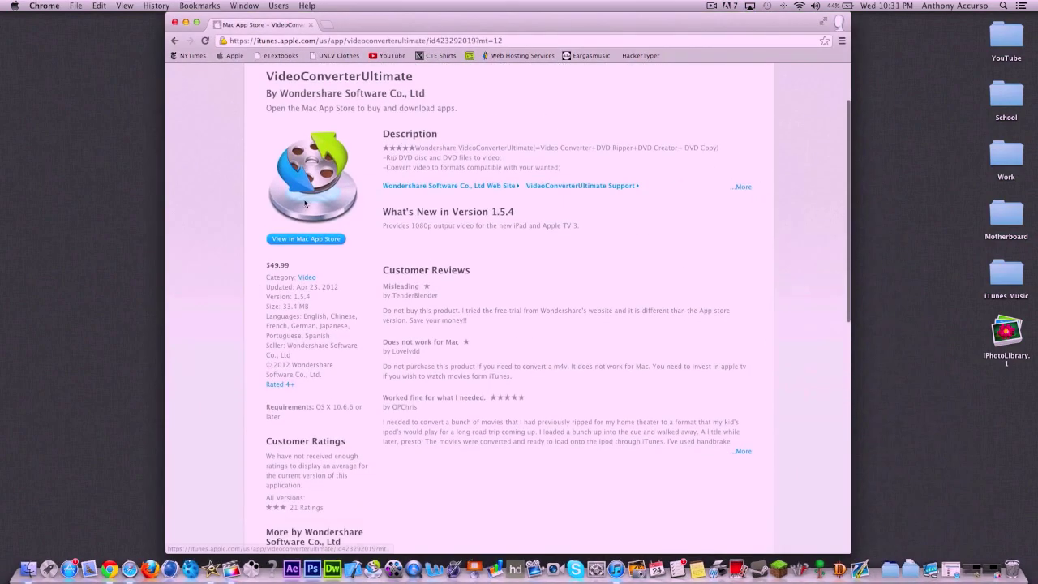
scroll(290, 275, up, 1)
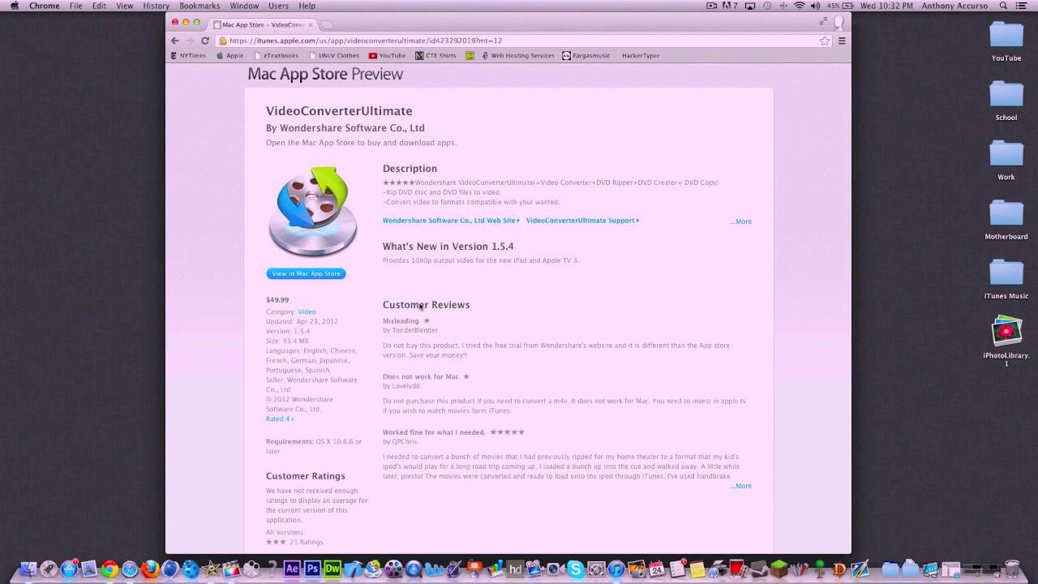
scroll(421, 304, down, 3)
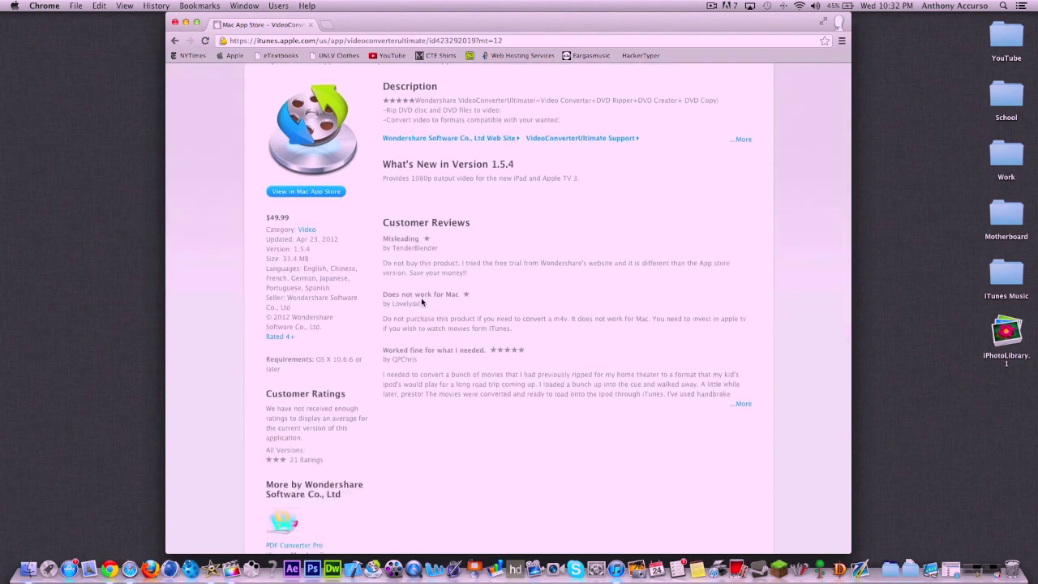
scroll(413, 306, down, 2)
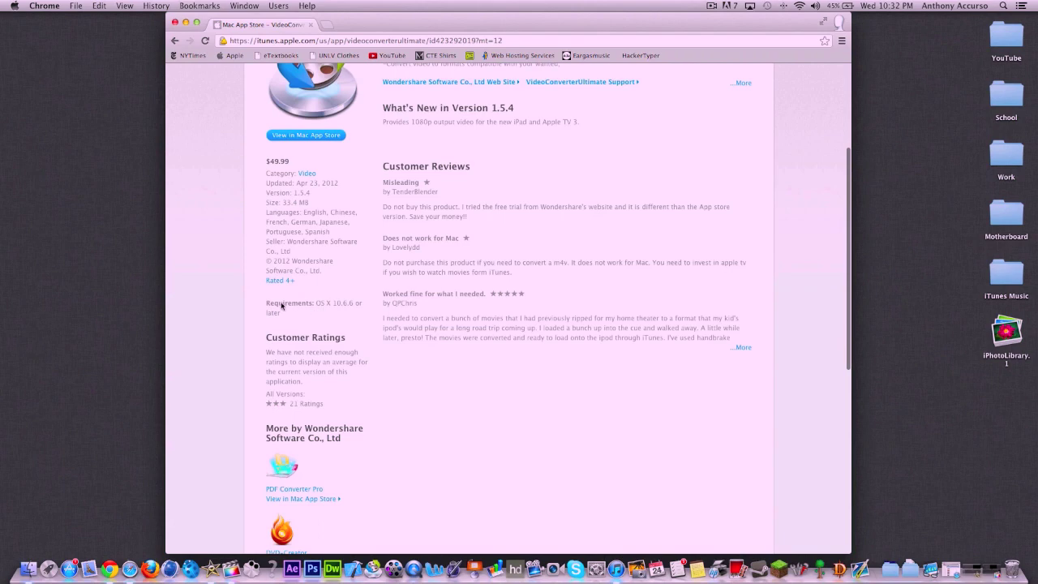
drag(362, 305, 365, 306)
click(337, 306)
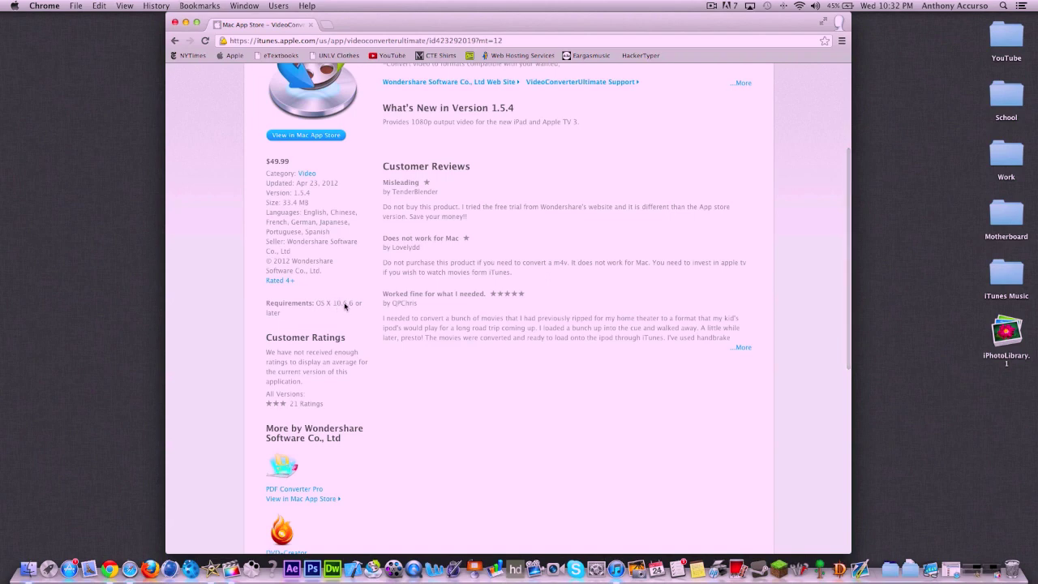
scroll(347, 307, up, 3)
Close the browser, launch Final Cut Pro, and place the playhead at 1:03:11 on the TEST timeline.
click(308, 25)
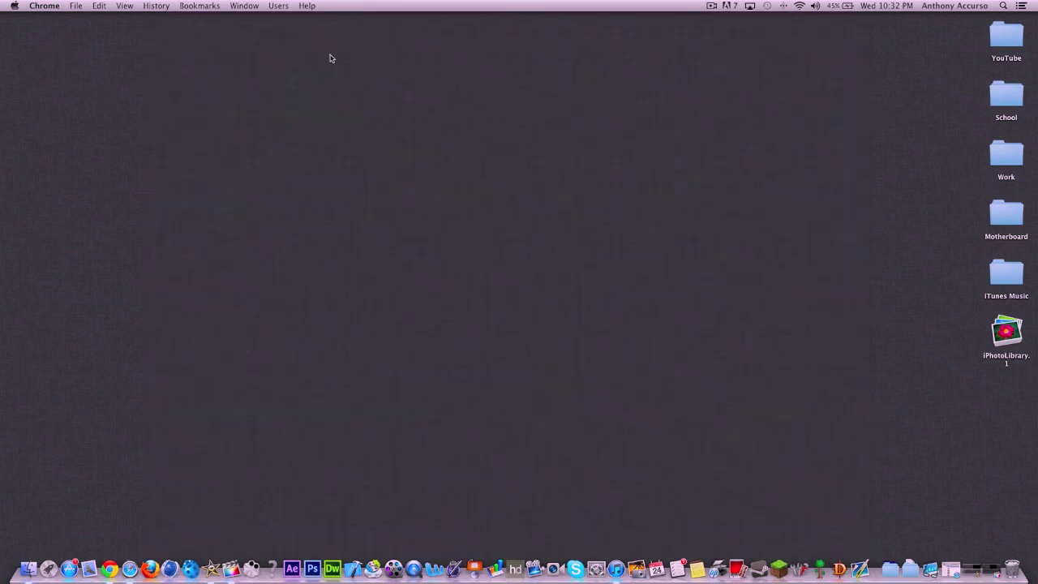
click(509, 220)
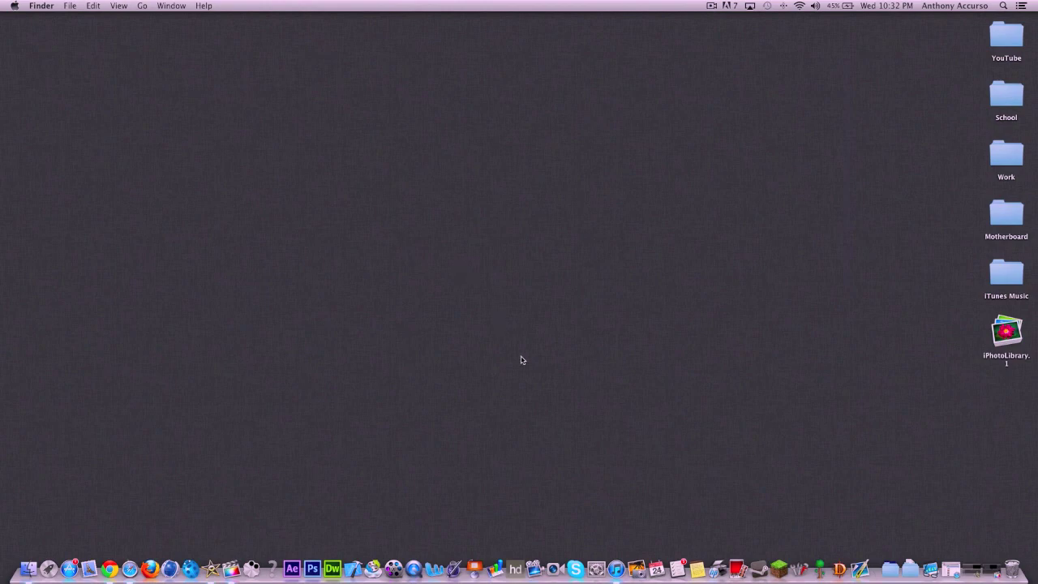
click(976, 570)
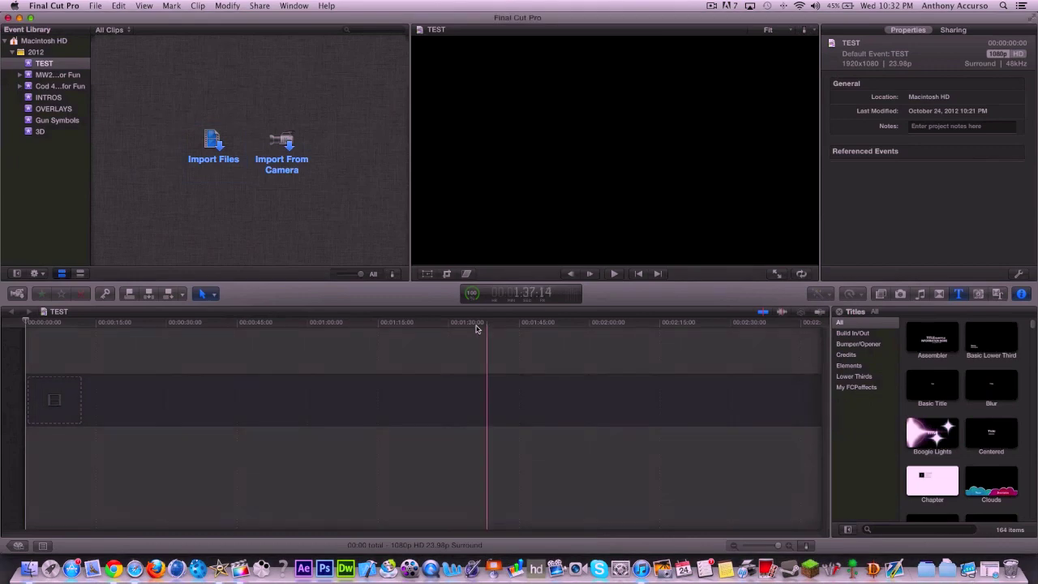
click(322, 325)
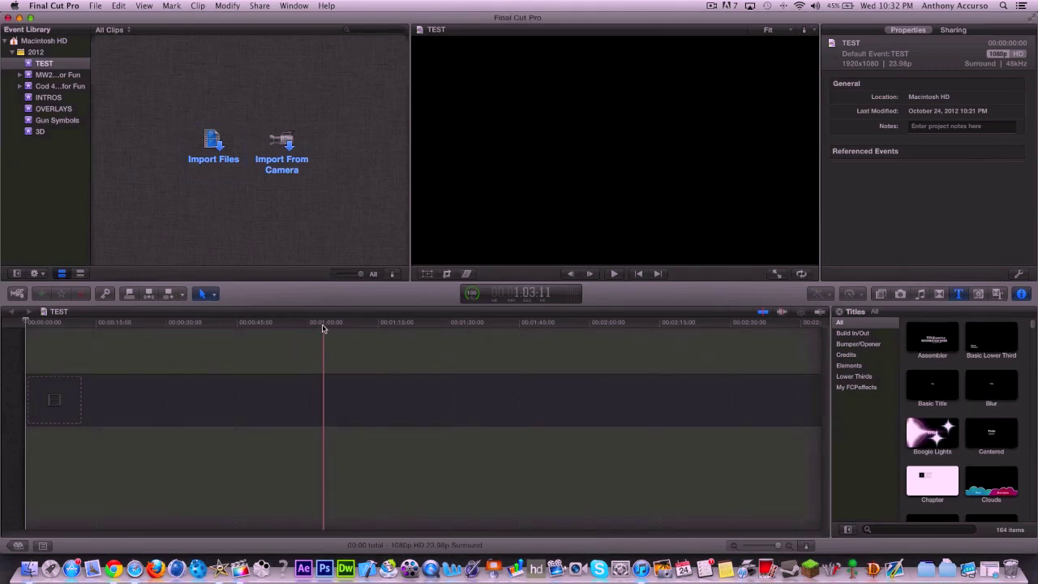